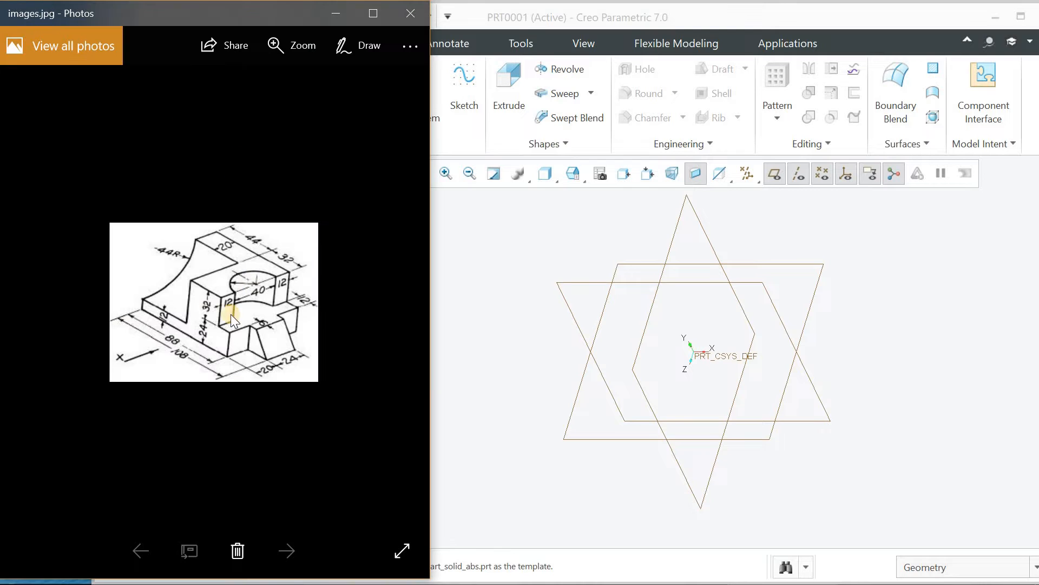
- Start a solid extrusion with its sketch on the TOP datum plane and consult the reference drawing for the base dimensions
double_click(200, 311)
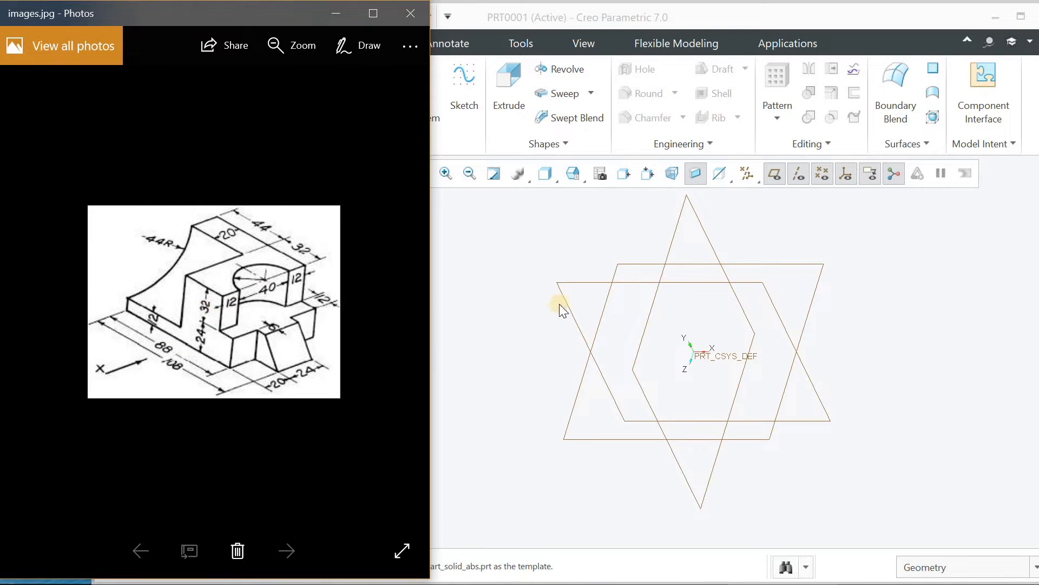
click(504, 105)
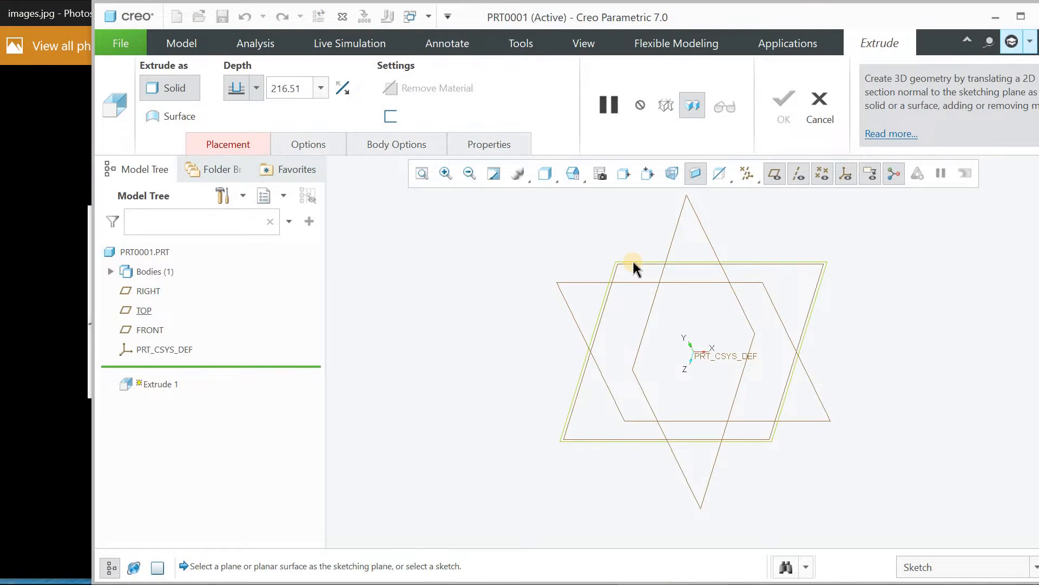
click(632, 260)
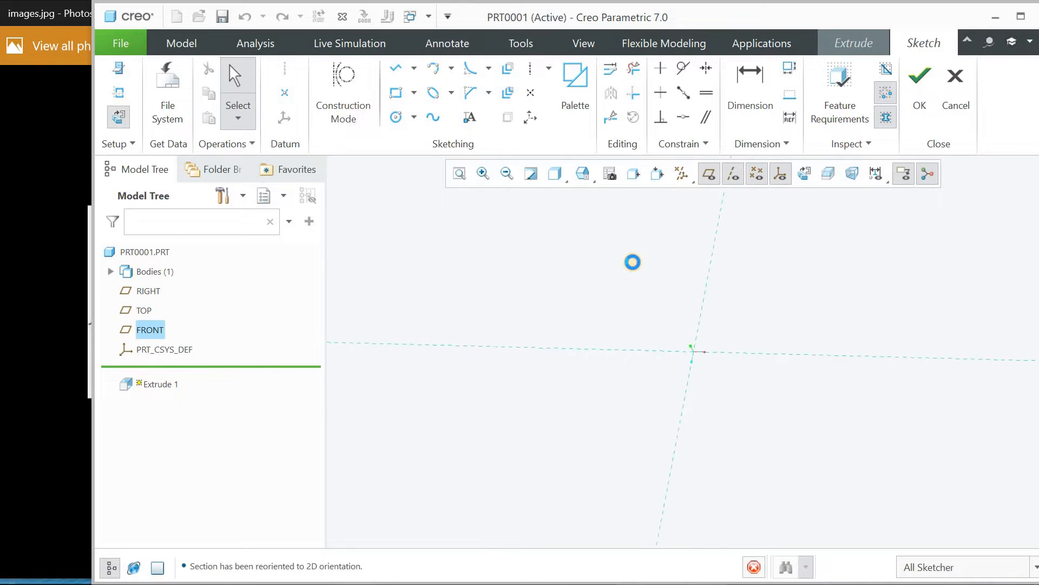
click(60, 18)
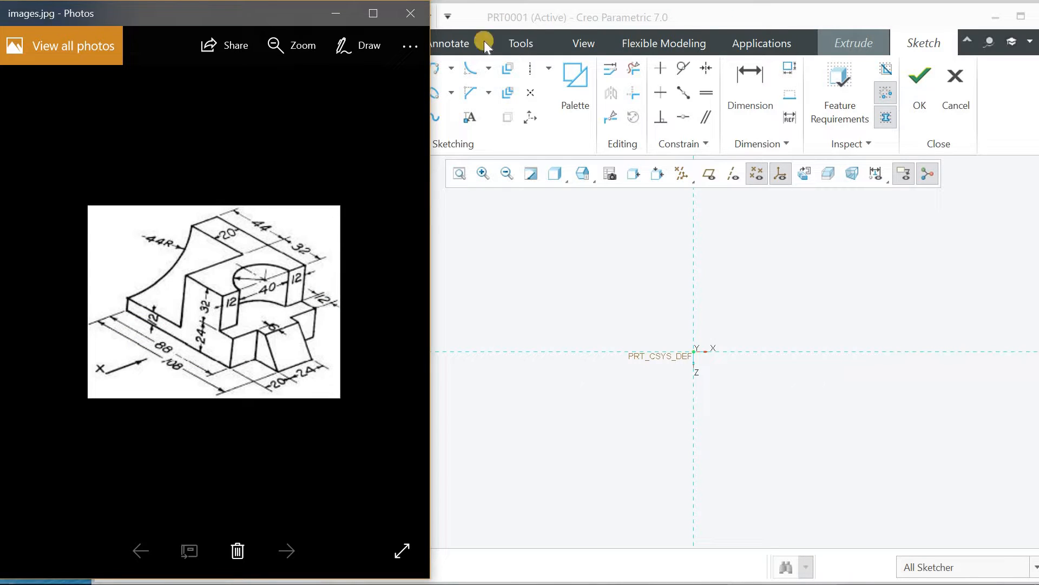
click(637, 19)
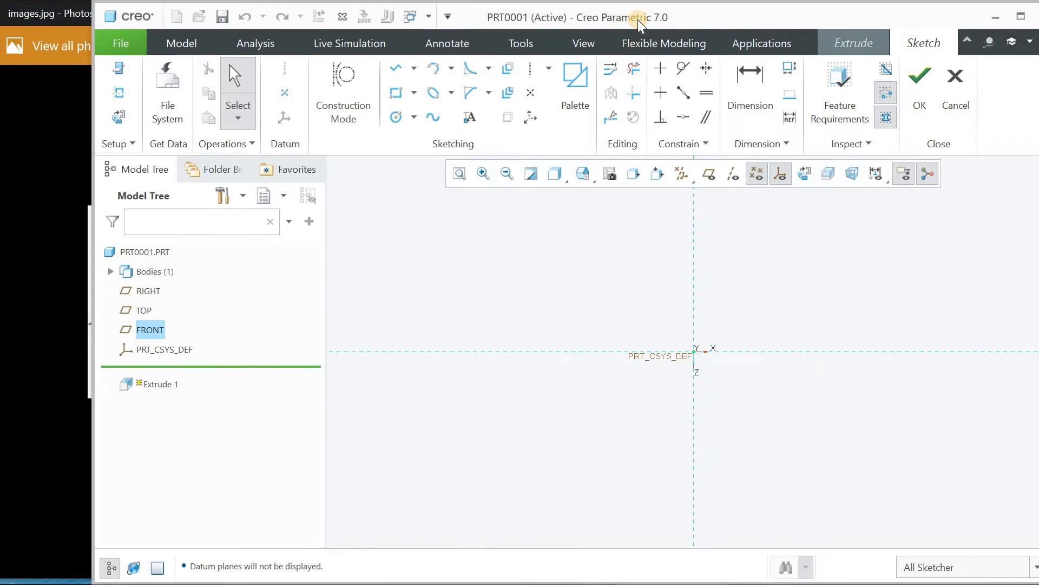
- Draw a center rectangle about 476 wide and 206 high, centred on the sketch origin
click(413, 92)
click(347, 155)
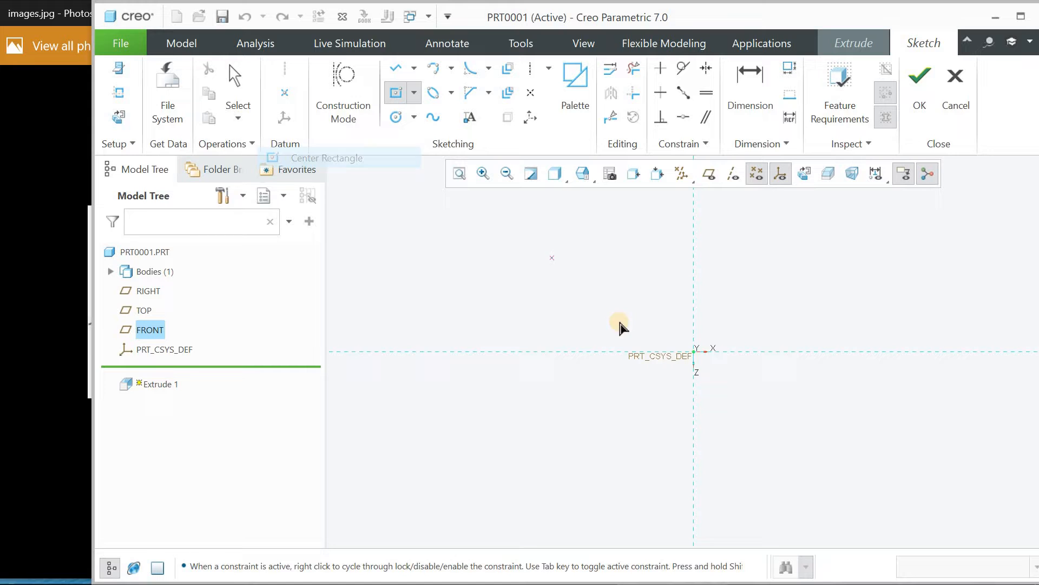
click(700, 352)
middle_click(505, 261)
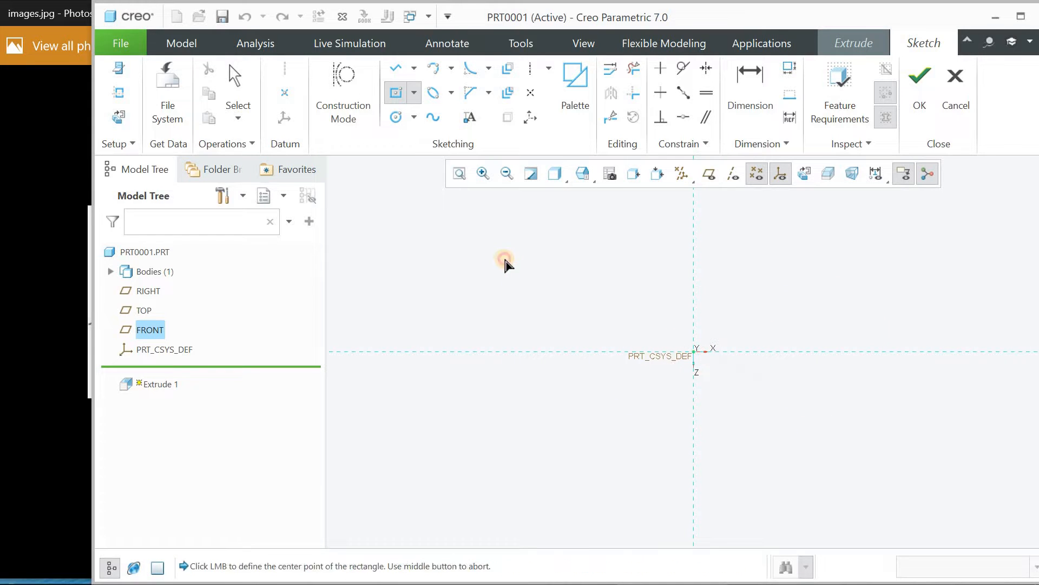
click(698, 353)
click(547, 288)
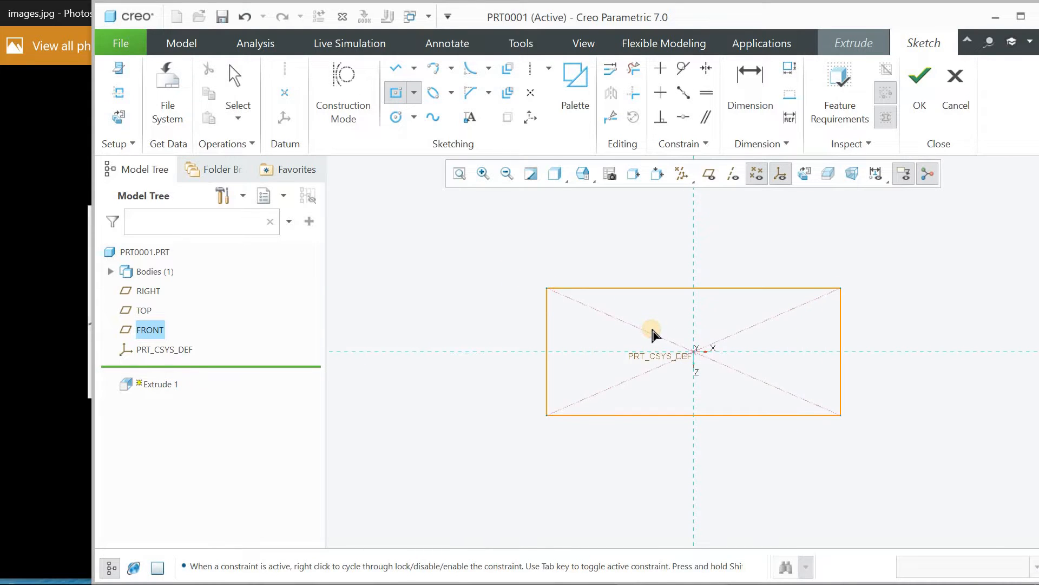
middle_click(652, 330)
- Set the rectangle's width to 88 and its height to 64, and finish the sketch
double_click(726, 311)
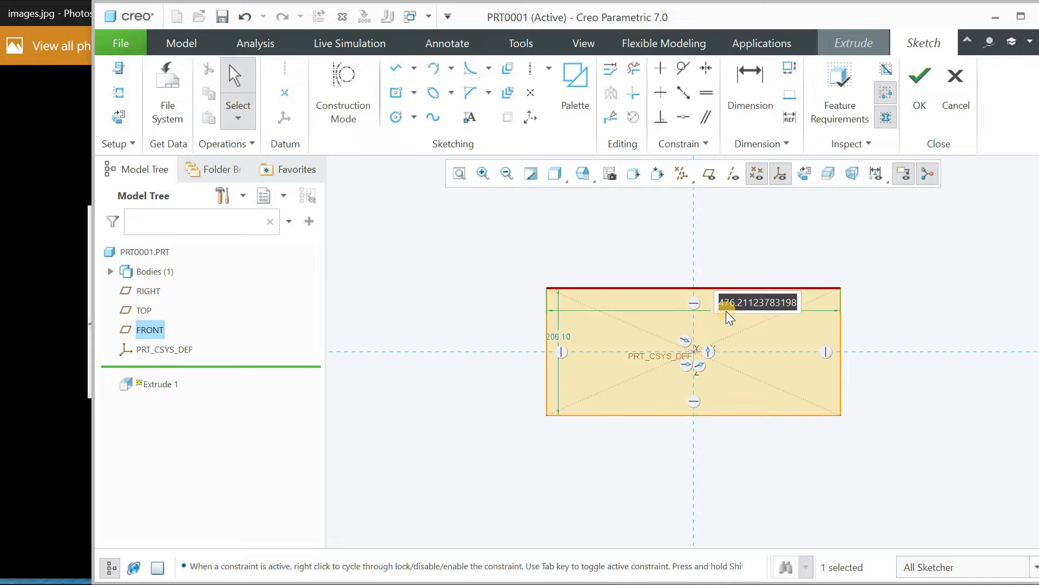
text(88)
key(Return)
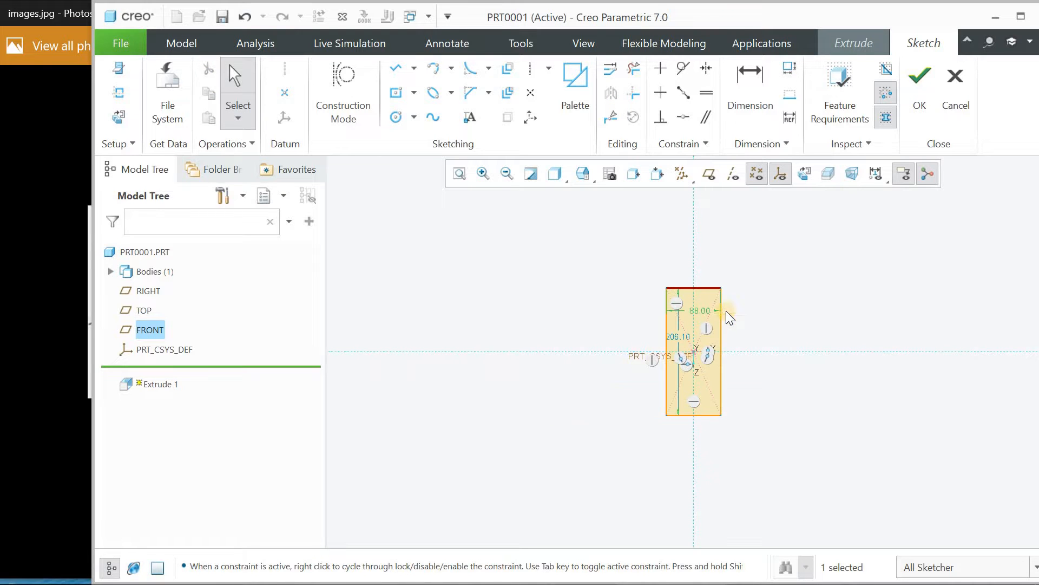
double_click(677, 339)
text(64)
key(Return)
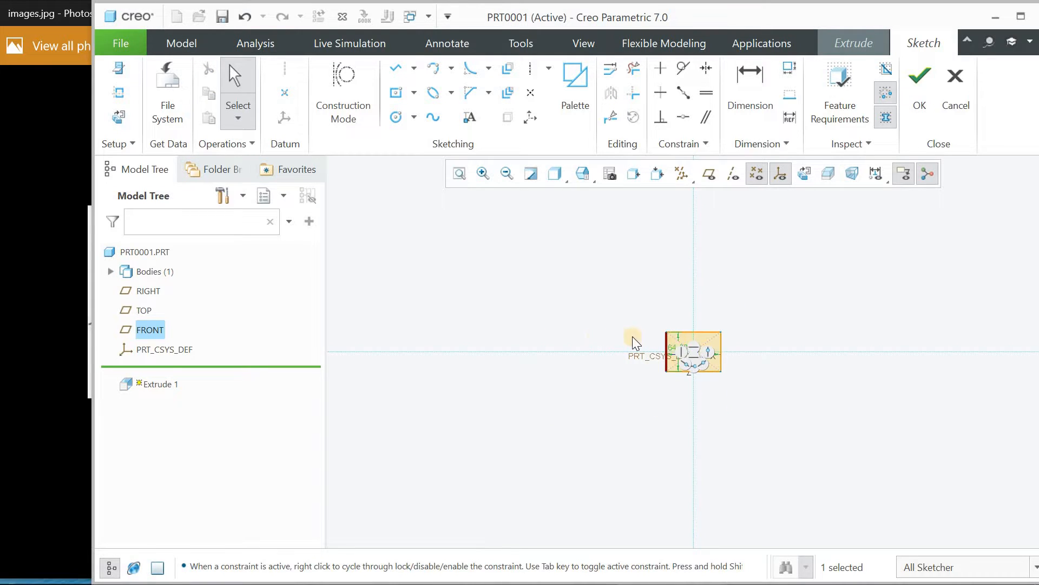
click(460, 173)
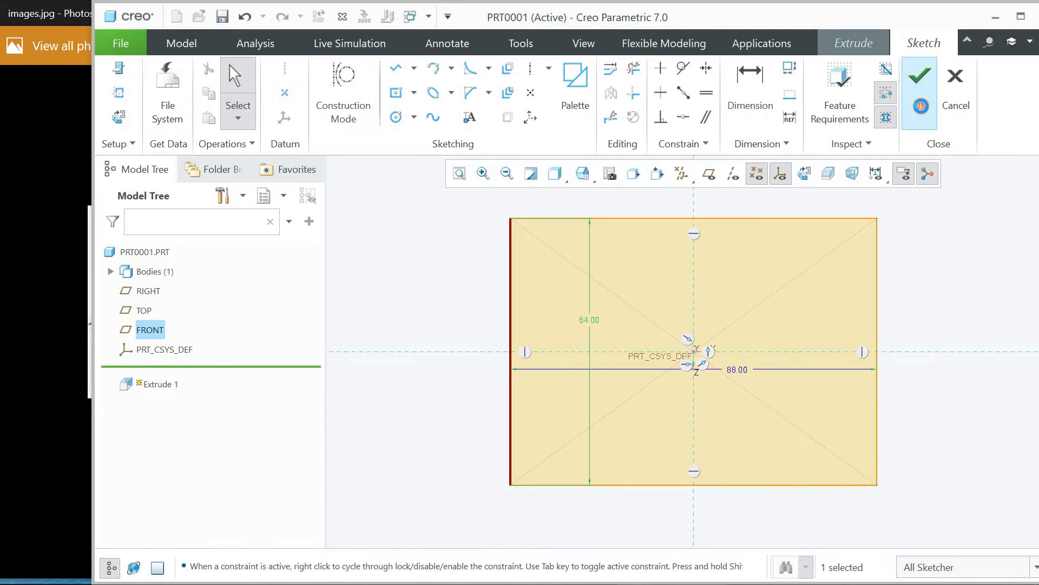
click(919, 87)
- Extrude the rectangle as a solid with a depth of 24+32, taken from the reference drawing
click(40, 18)
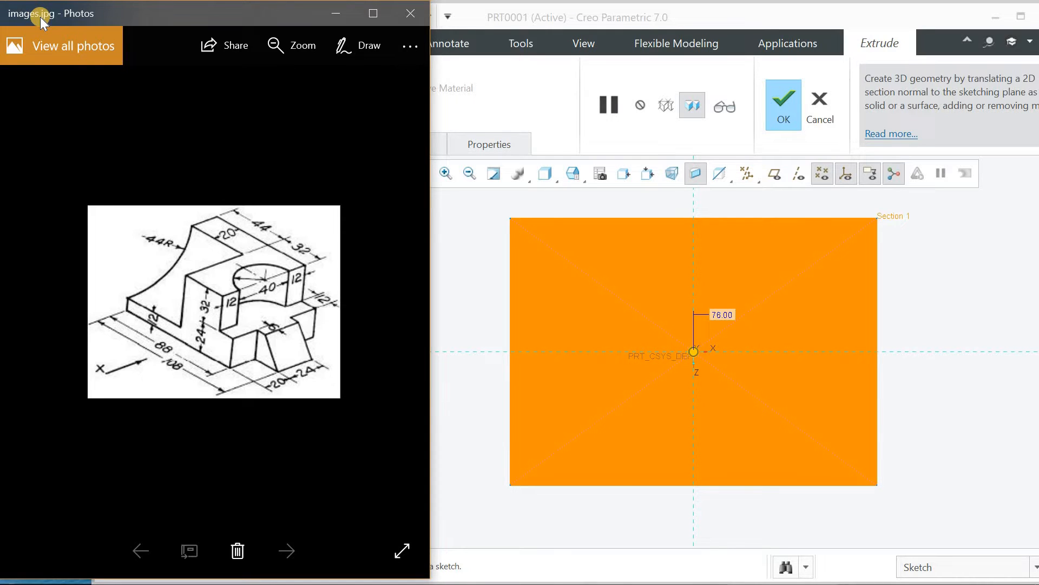
click(483, 15)
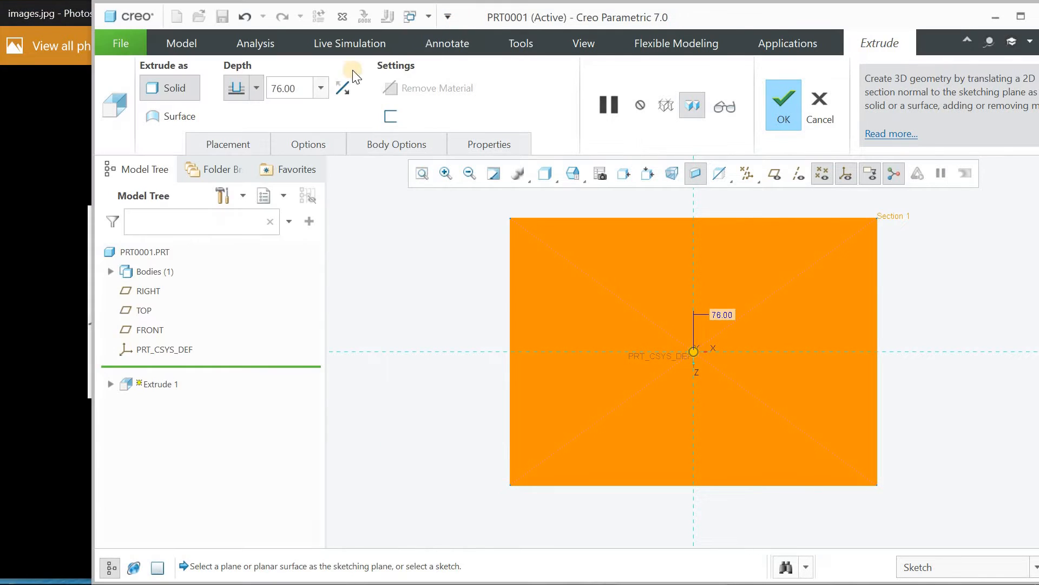
text(24)
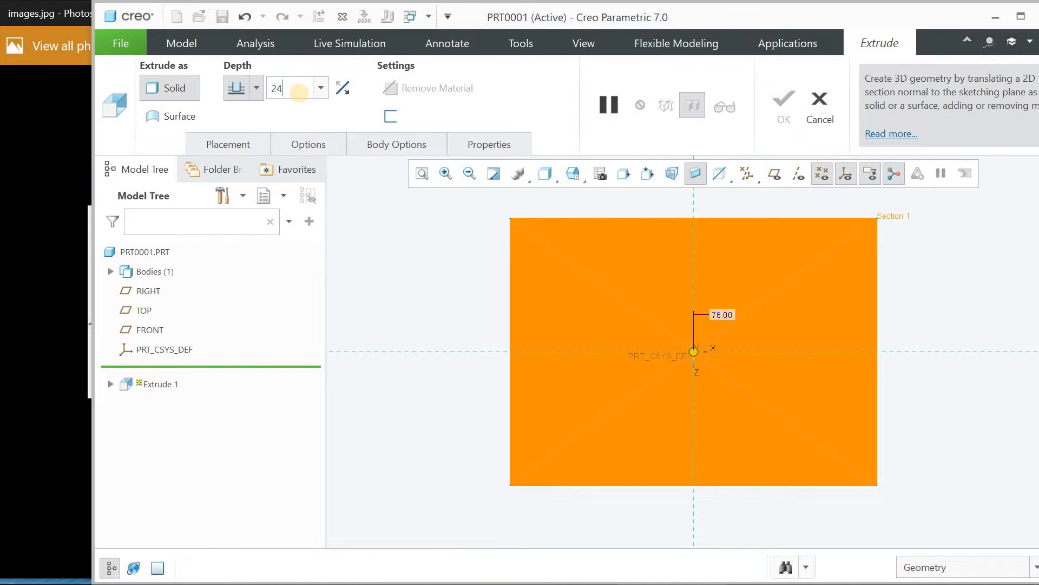
text(+32)
key(Return)
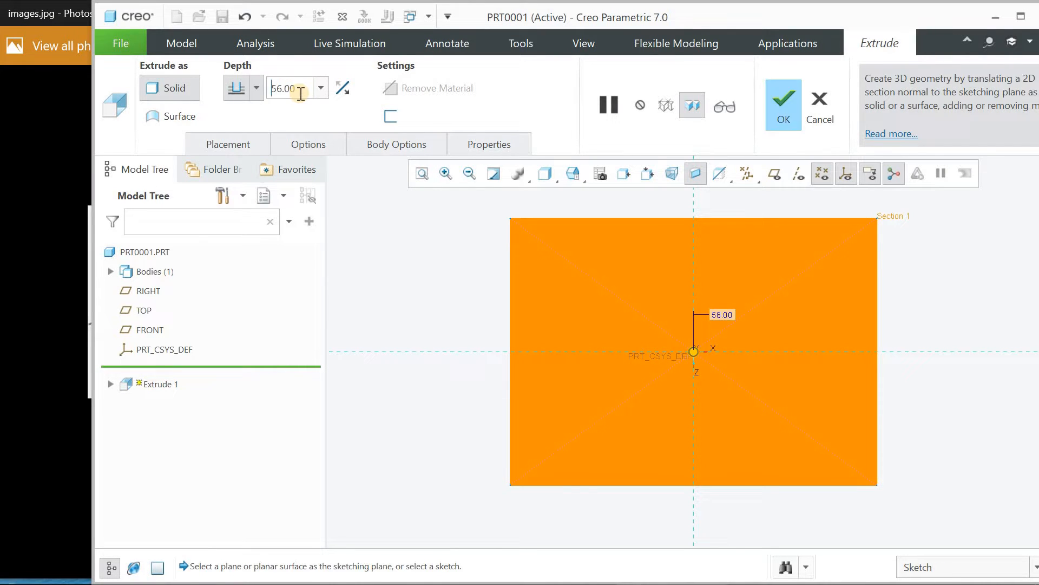
click(800, 112)
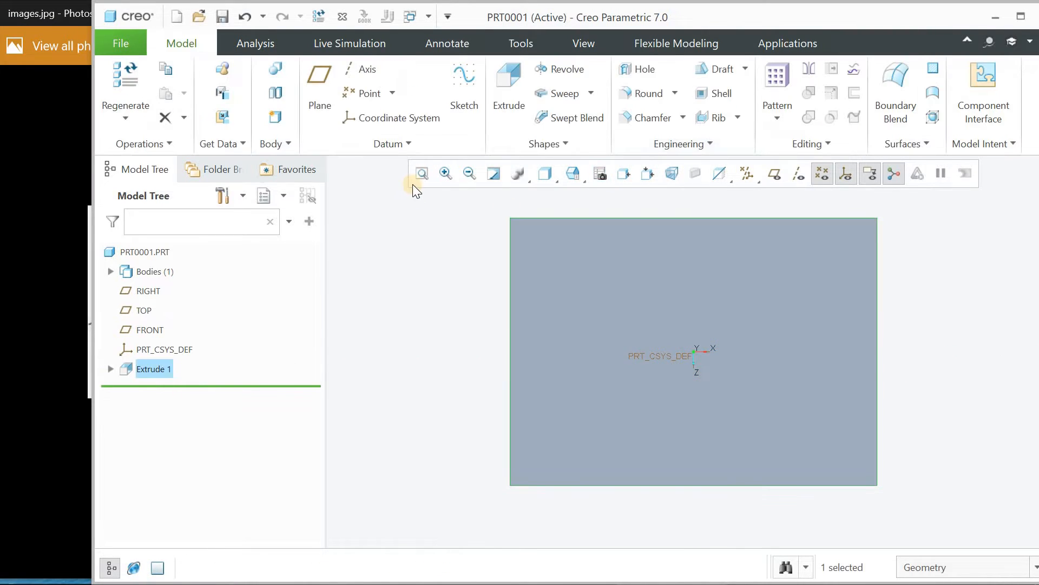
- Start a second extrusion with its sketch on the block's left end face
click(556, 183)
click(577, 184)
click(574, 178)
click(471, 195)
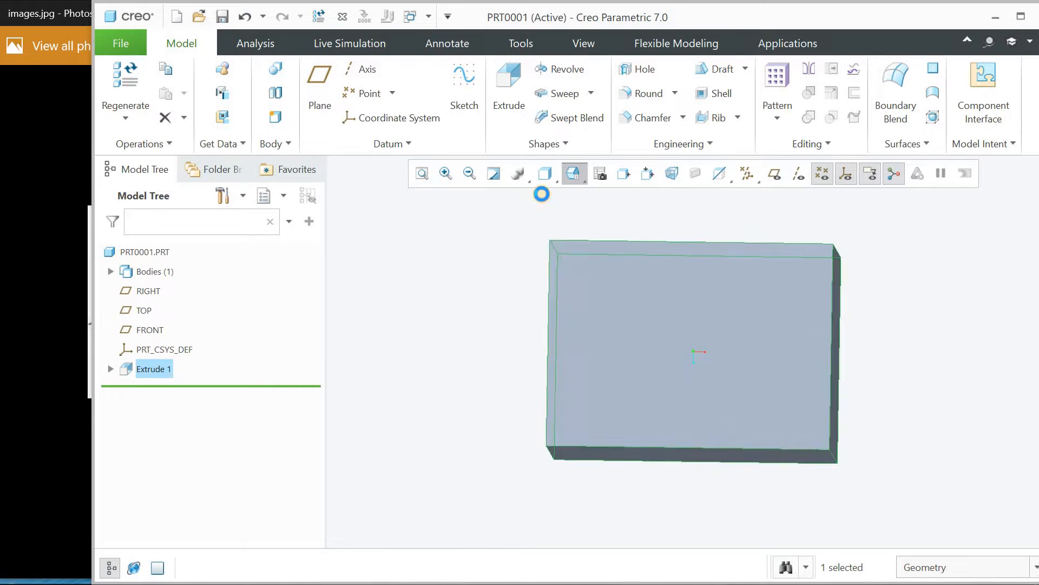
click(476, 304)
middle_drag(476, 304, 493, 287)
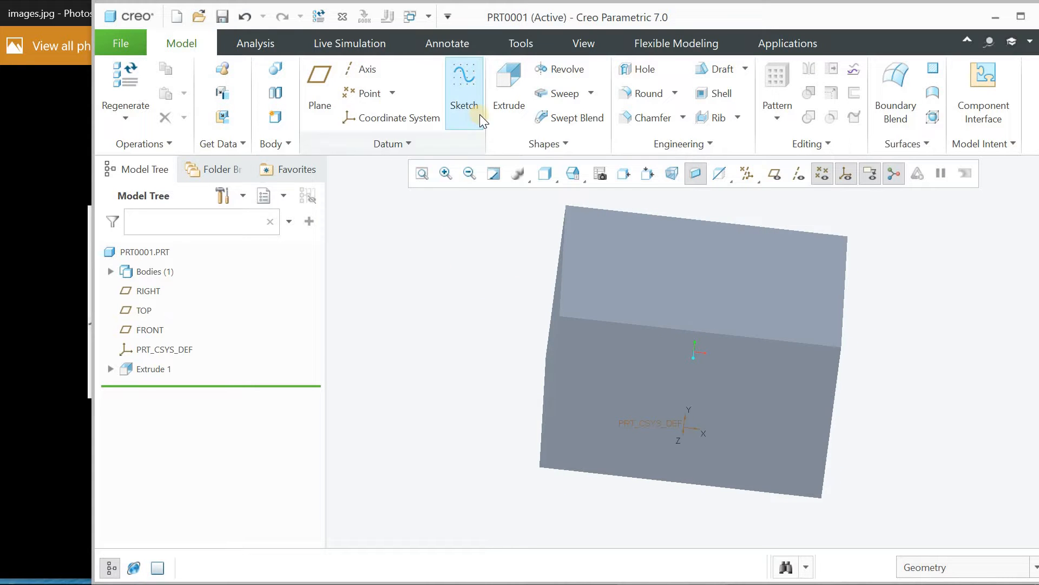
click(509, 86)
middle_drag(499, 312, 512, 301)
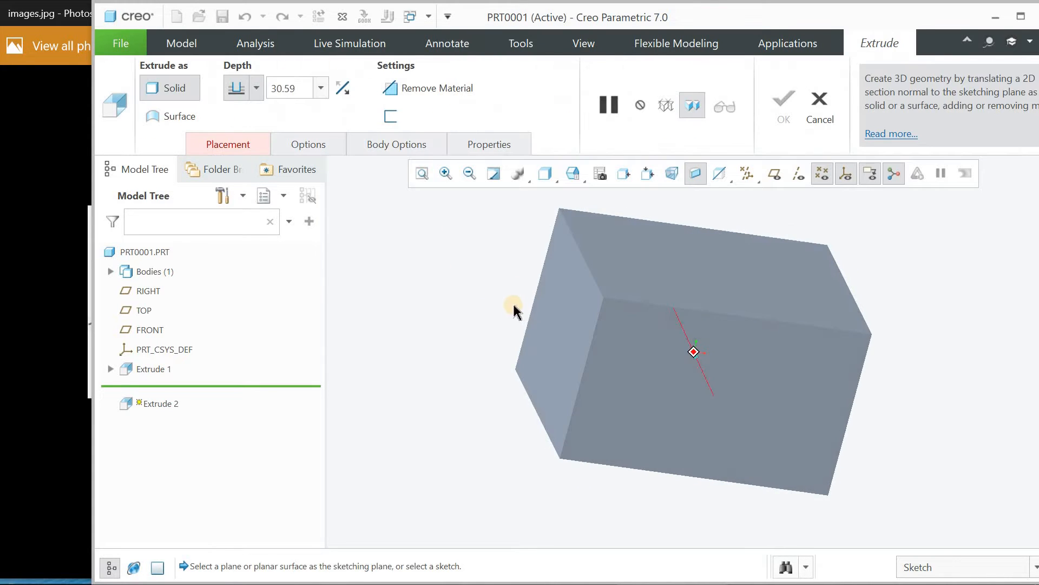
click(552, 315)
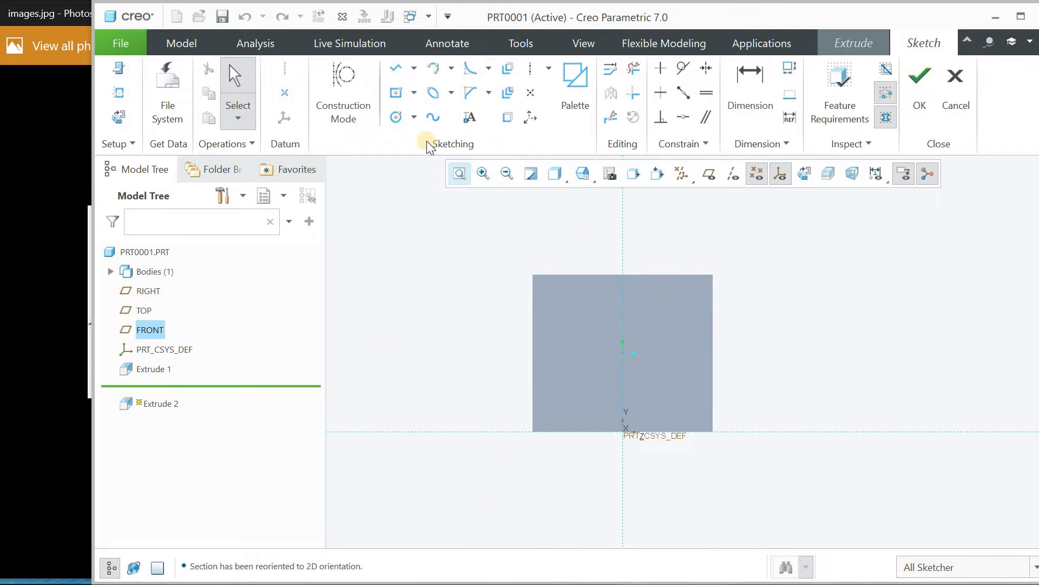
- Draw a circle about 82 in diameter, centred on the end face's upper front corner
click(395, 117)
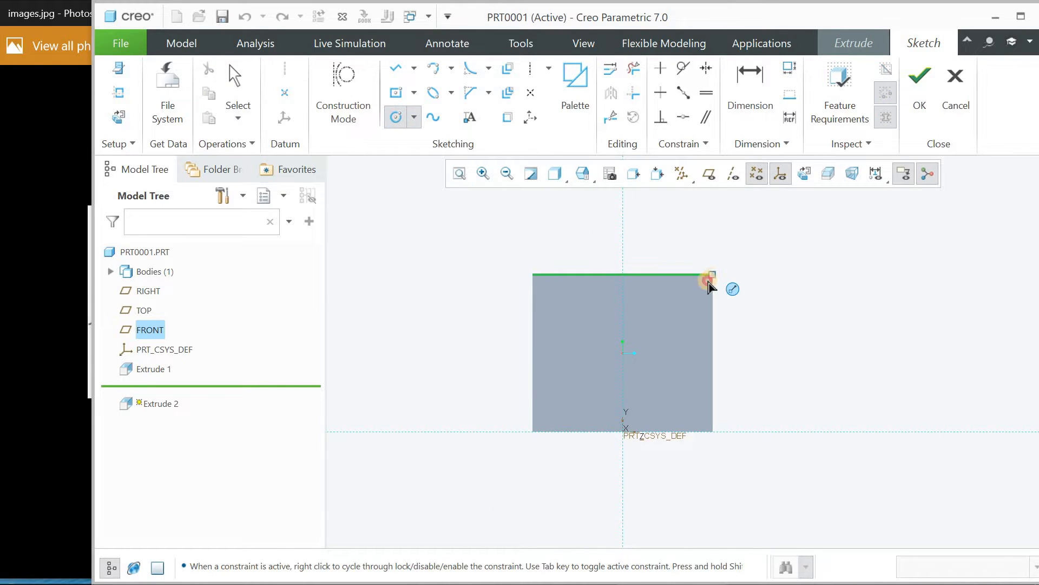
click(713, 274)
click(623, 345)
middle_click(654, 327)
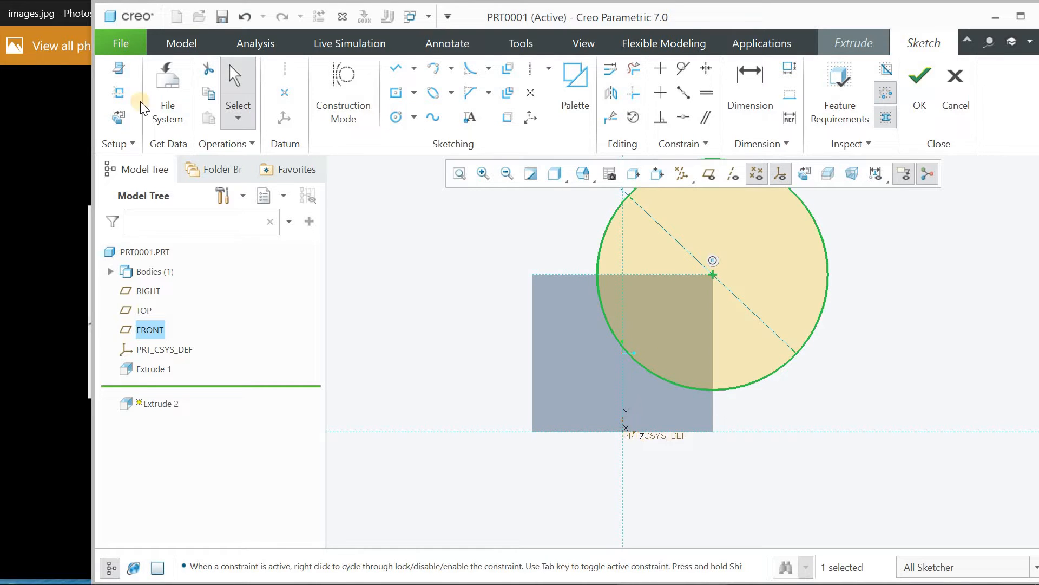
- Set the circle's diameter to 88 according to the reference drawing's 44 radius, and finish the sketch
click(60, 24)
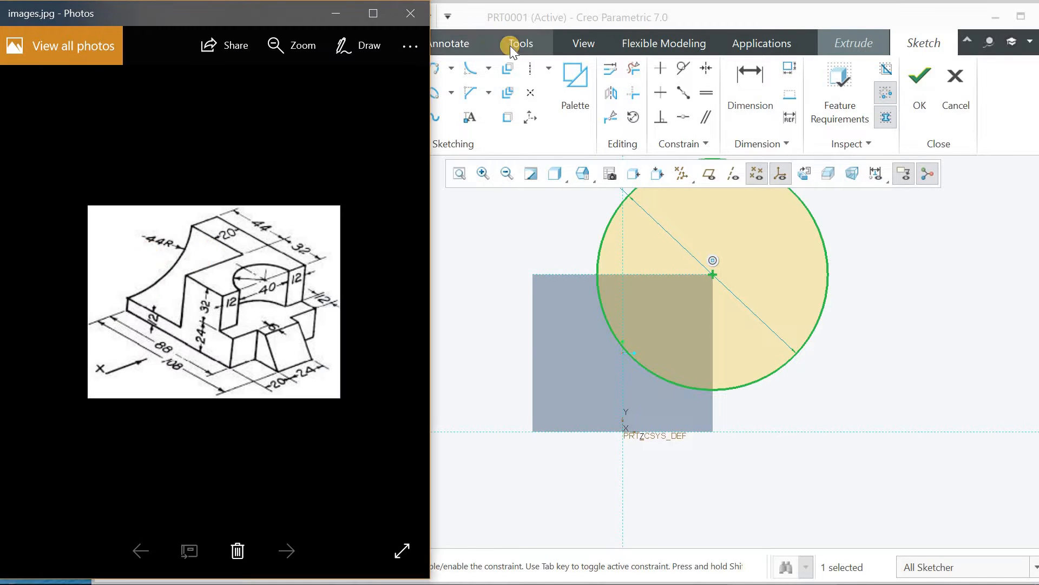
click(530, 13)
scroll(586, 249, up, 3)
scroll(608, 216, down, 5)
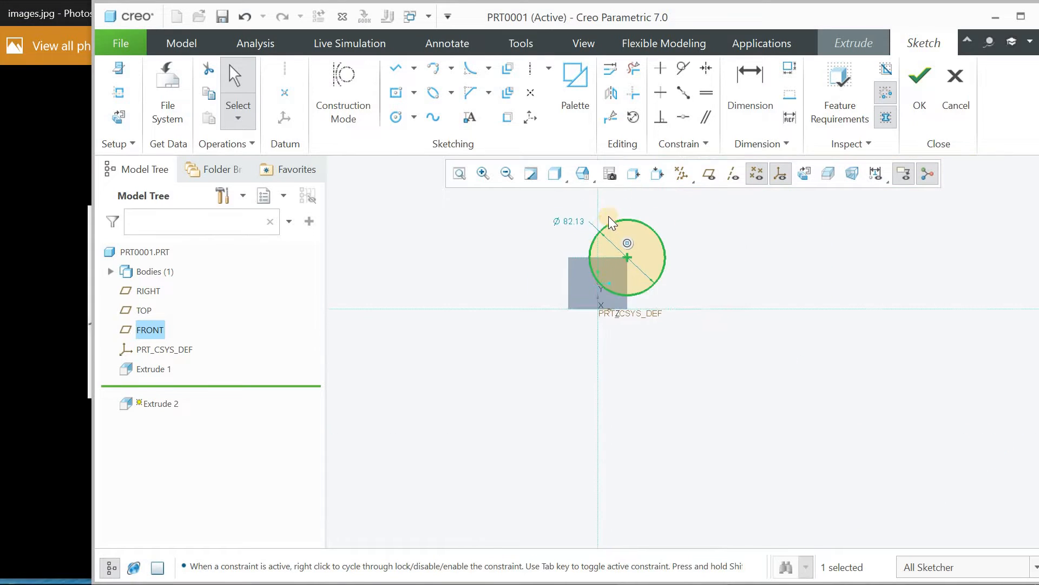
scroll(573, 225, up, 2)
double_click(551, 228)
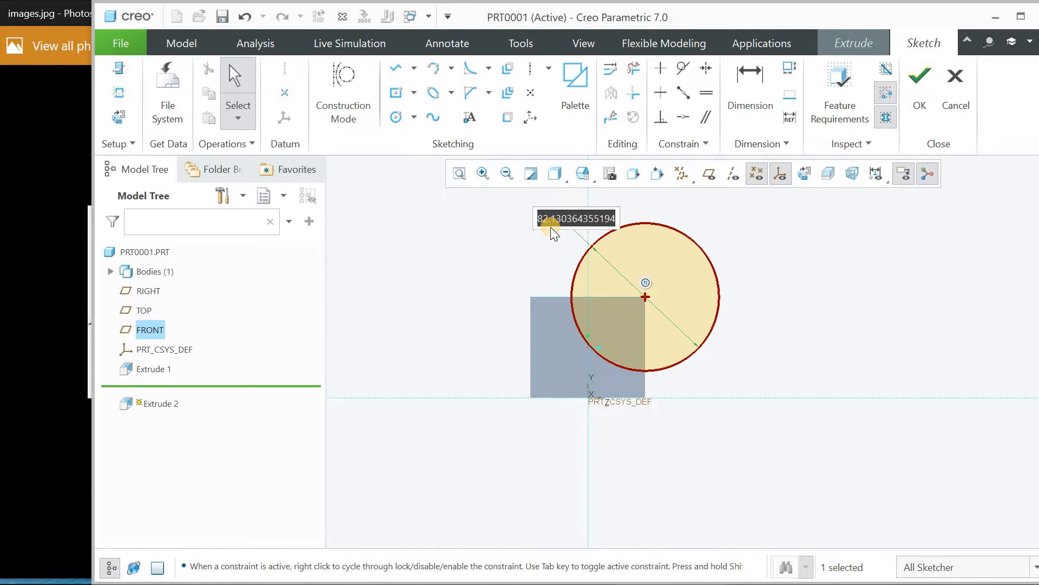
text(88)
key(Return)
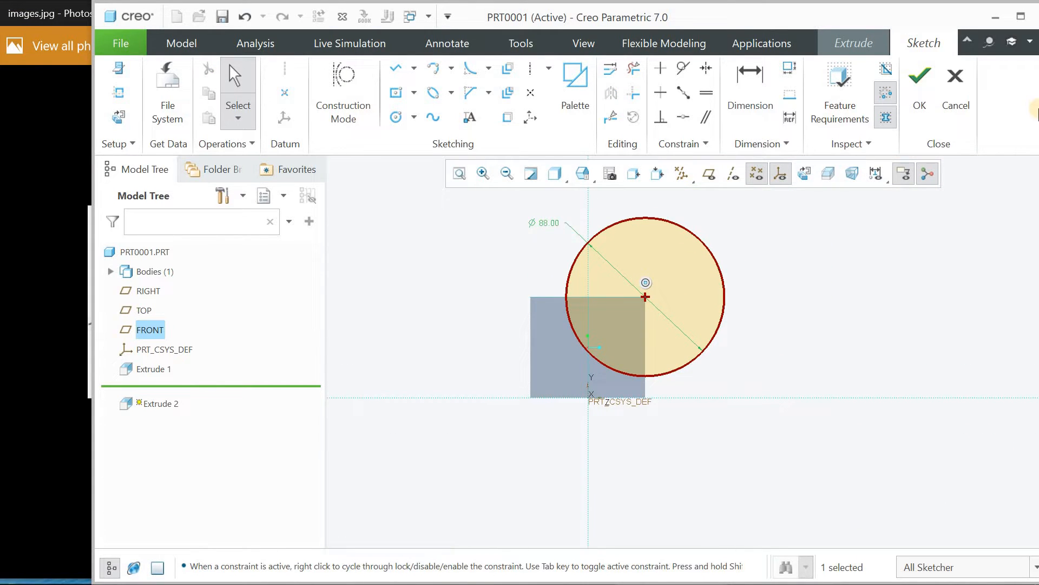
click(921, 100)
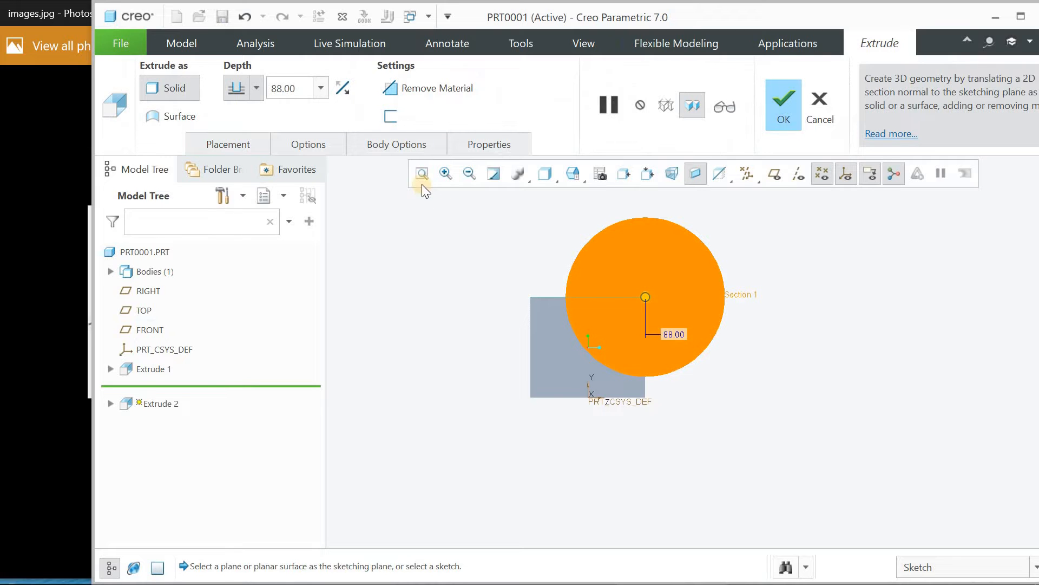
- Reverse the circle's extrusion into the block and cut it as removed material to a depth of 44
click(422, 181)
middle_drag(478, 274, 447, 287)
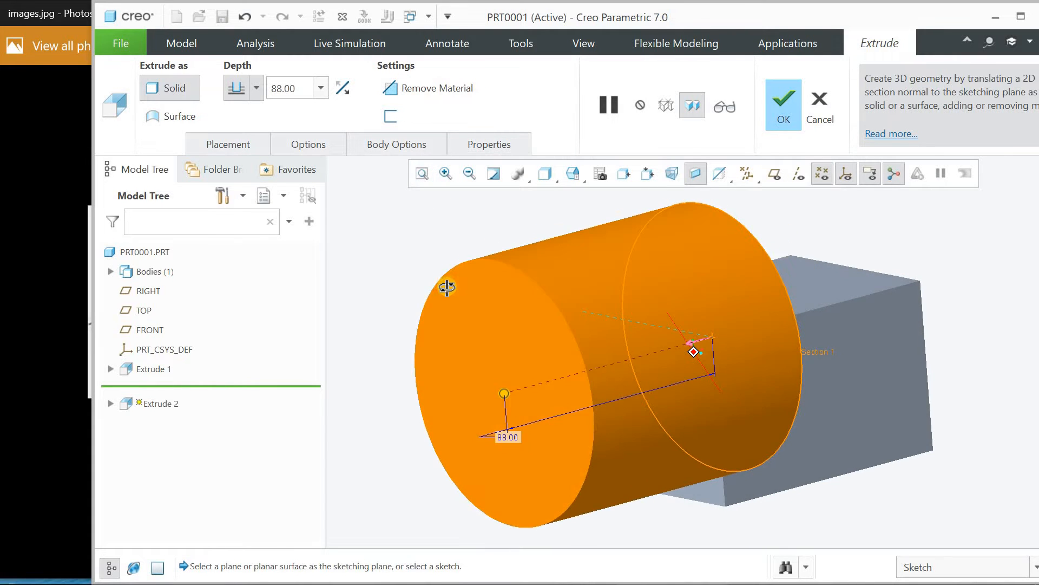
click(346, 94)
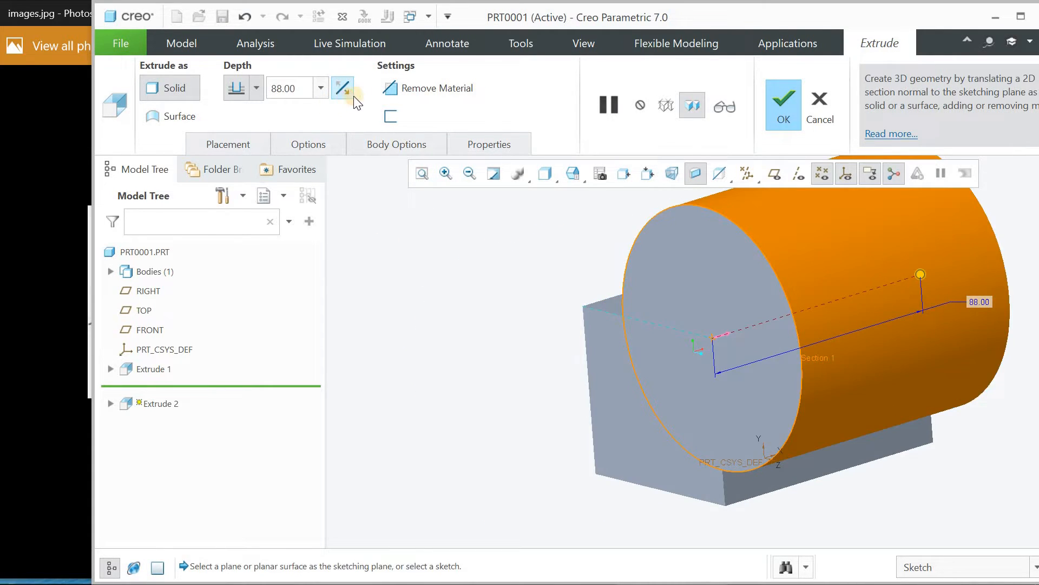
click(399, 89)
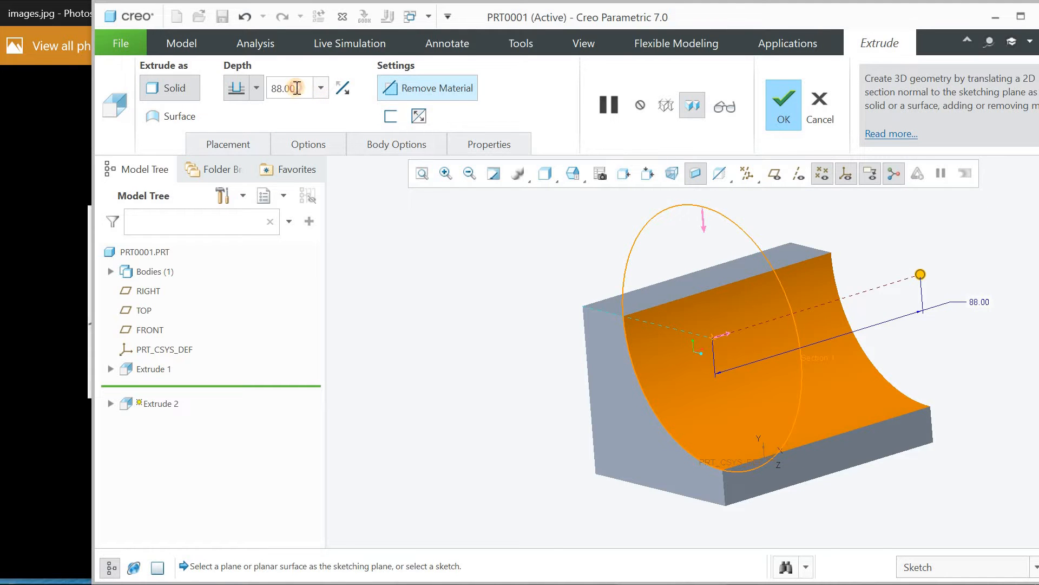
double_click(296, 88)
text(44)
key(Return)
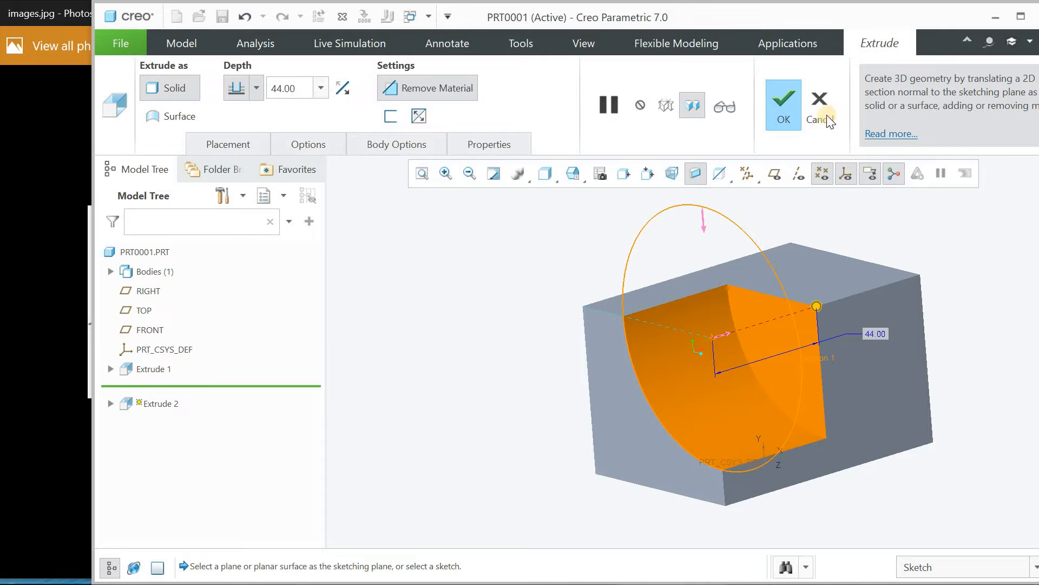
click(771, 113)
- Start another extrusion with its sketch on the block's front face, beside the curved cut
click(409, 278)
click(422, 173)
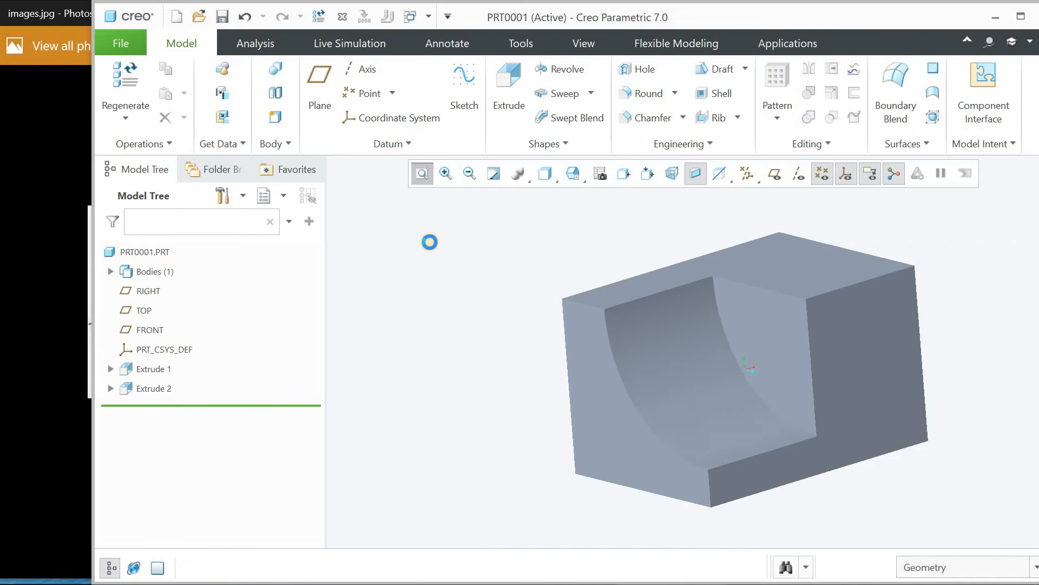
key(ctrl+d)
middle_drag(450, 256, 415, 265)
click(509, 92)
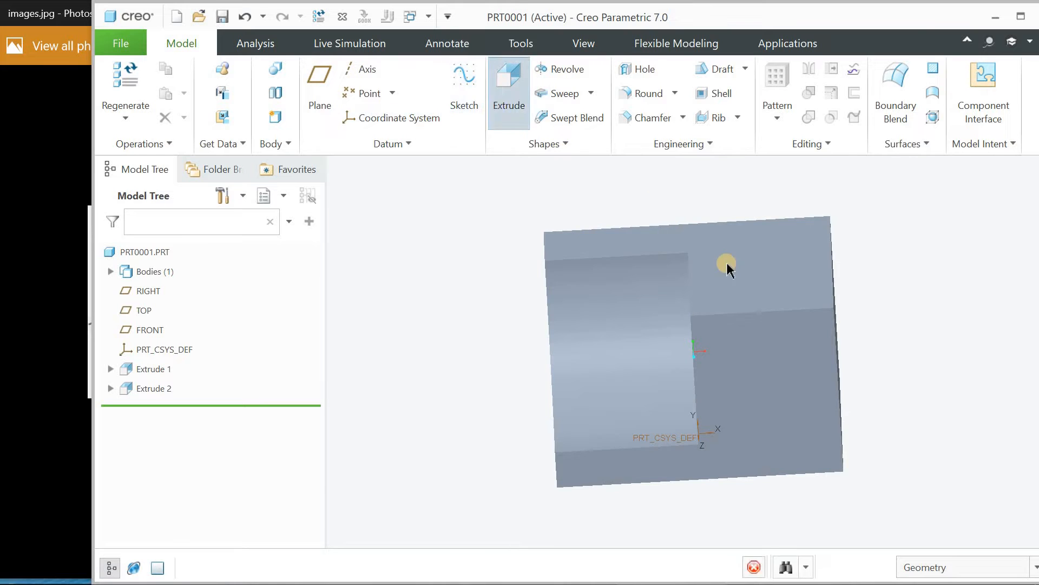
click(783, 340)
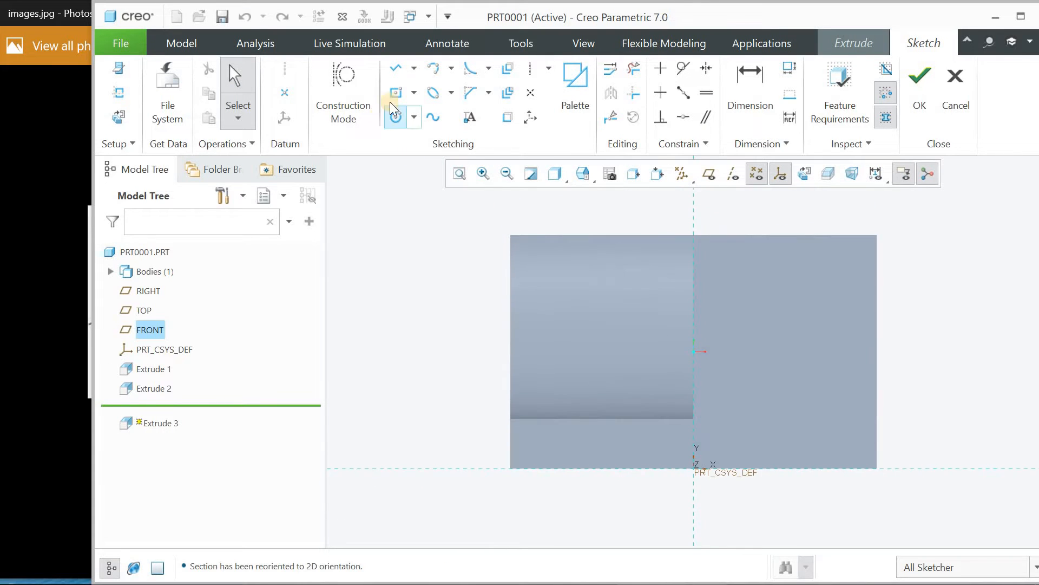
- Draw a narrow corner rectangle about 37 high, starting at the front face's upper corner opposite the curved cut
click(399, 99)
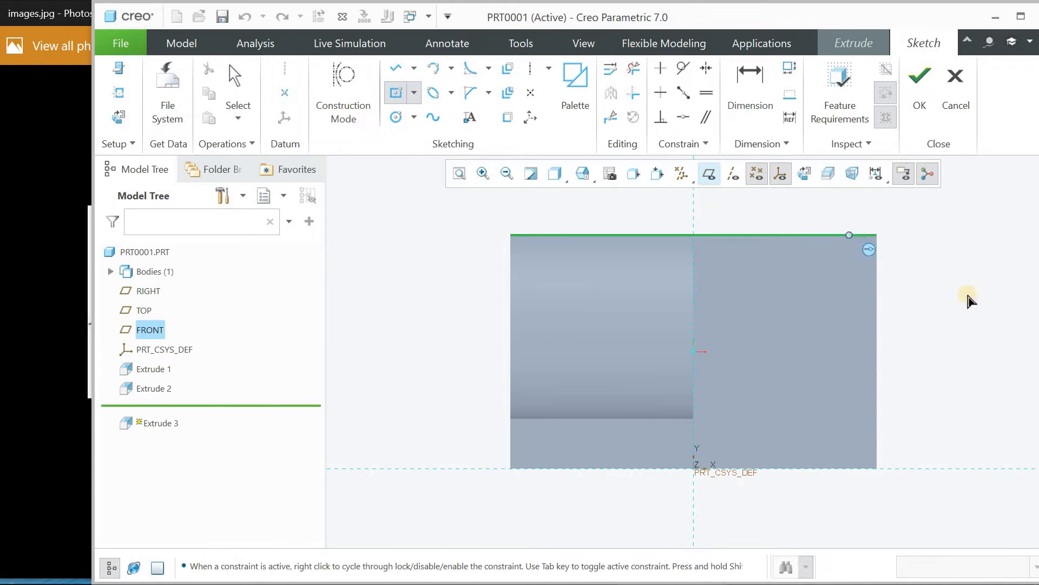
click(411, 102)
click(407, 114)
click(877, 236)
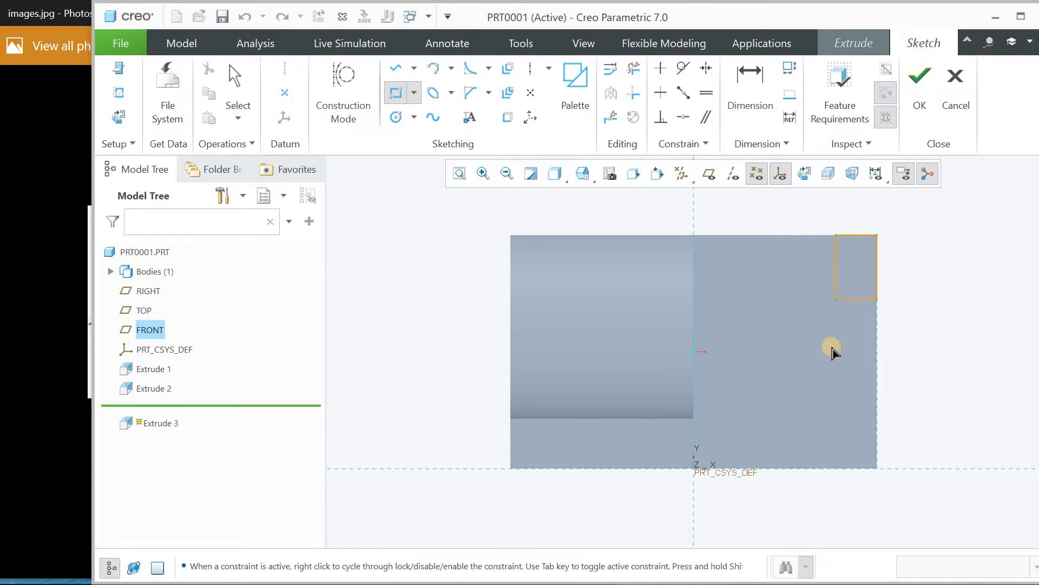
click(830, 387)
- Dimension the rectangle 12 wide and 32 high according to the reference drawing, and finish the sketch
click(73, 19)
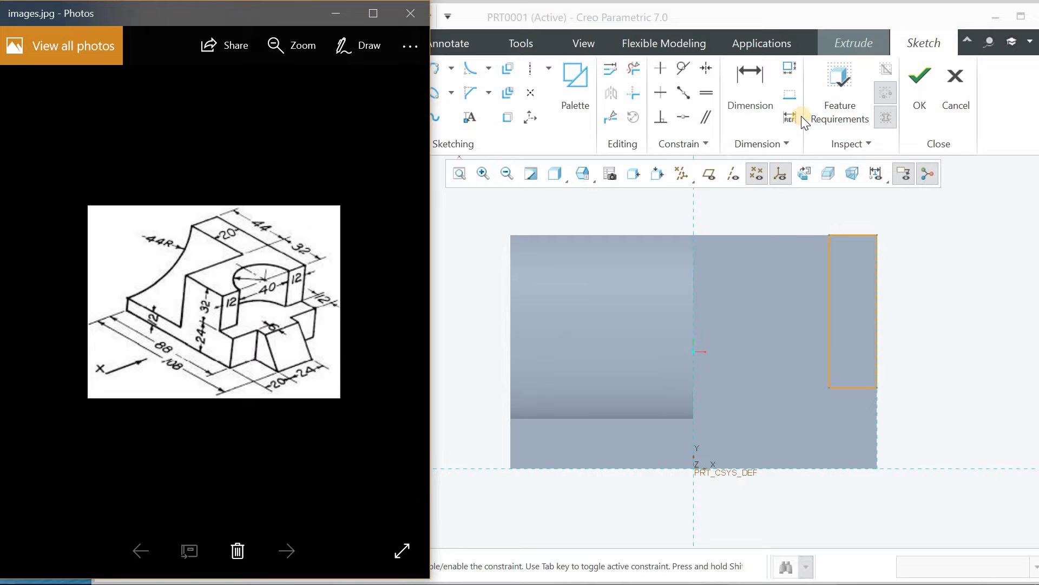
click(751, 90)
click(856, 230)
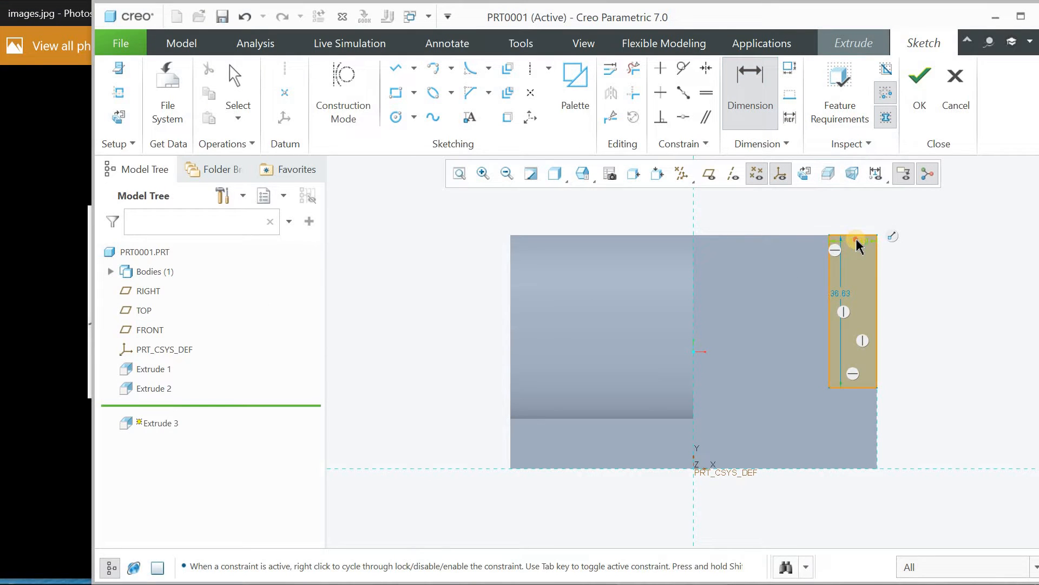
middle_click(856, 239)
text(12)
key(Return)
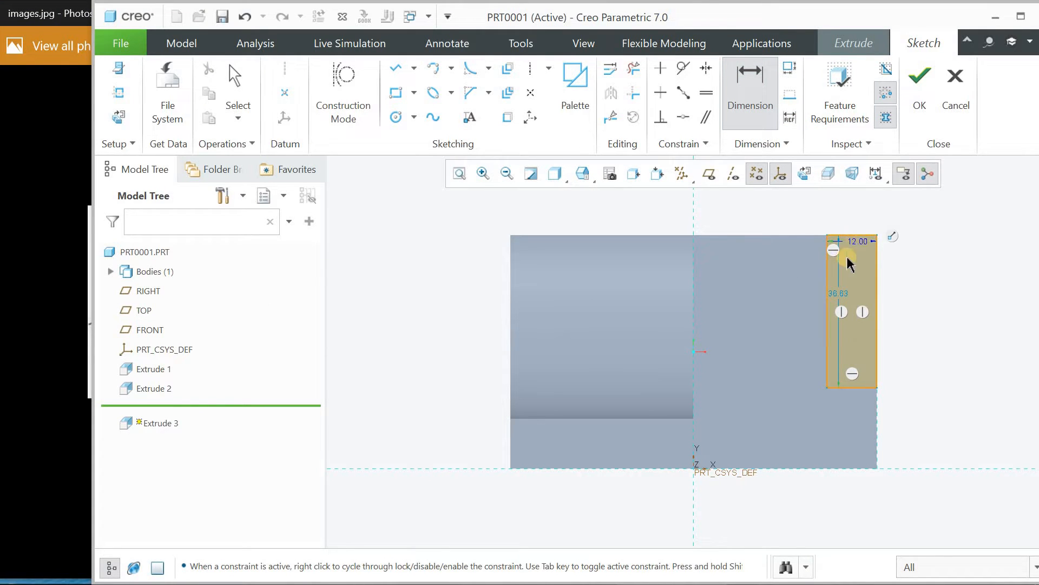
middle_click(839, 294)
text(32)
key(Return)
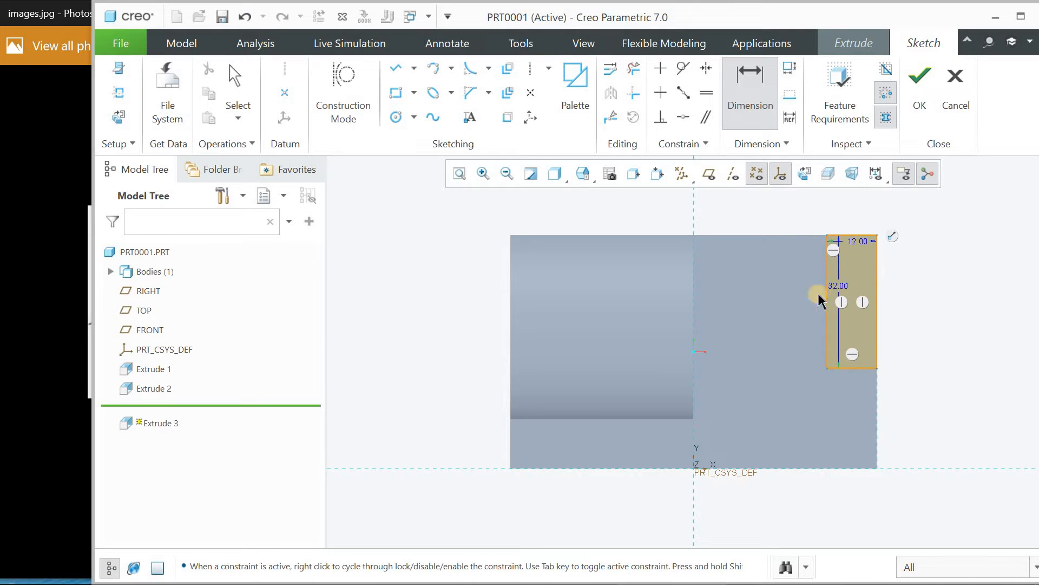
middle_click(653, 210)
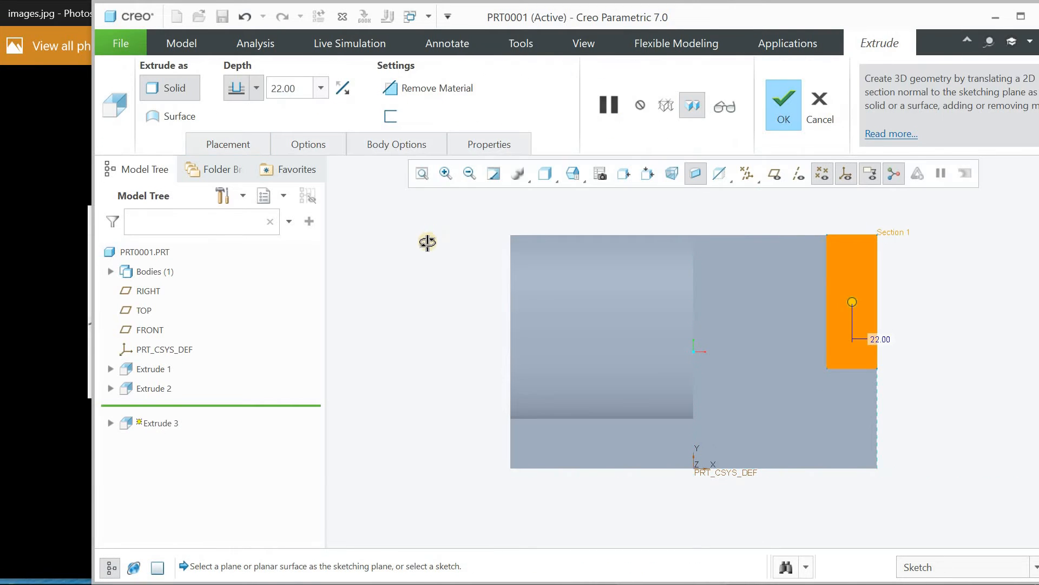
- Reverse the rectangle's extrusion into the block and cut it as removed material through the whole part
middle_drag(428, 242, 408, 219)
click(412, 88)
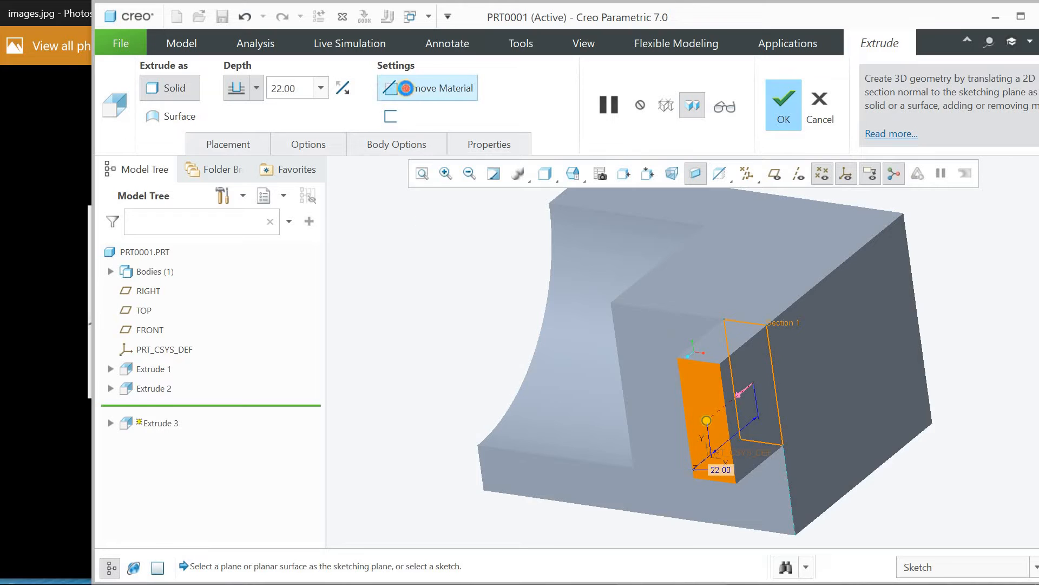
click(345, 88)
click(319, 92)
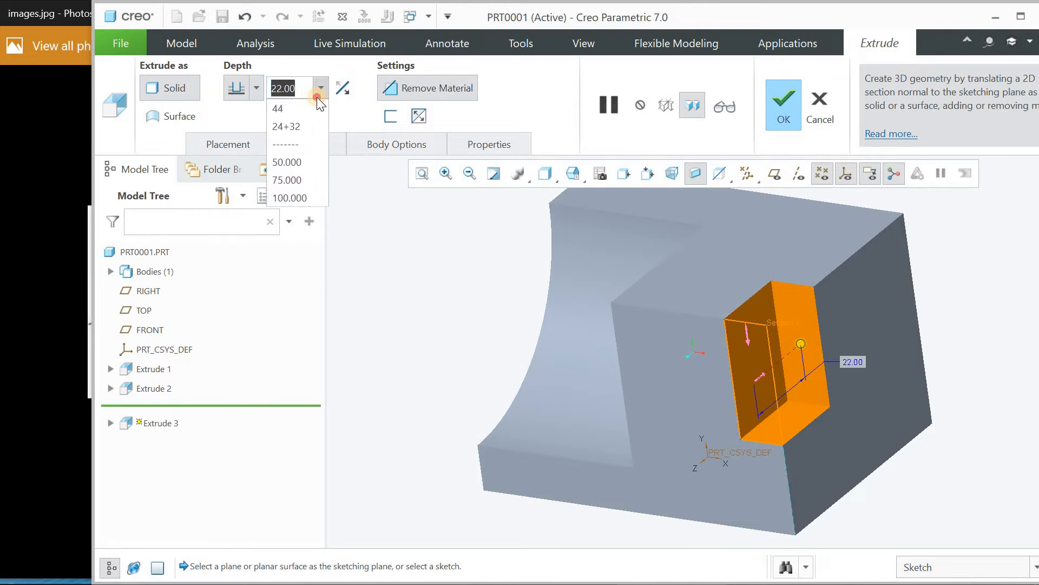
click(256, 95)
click(257, 95)
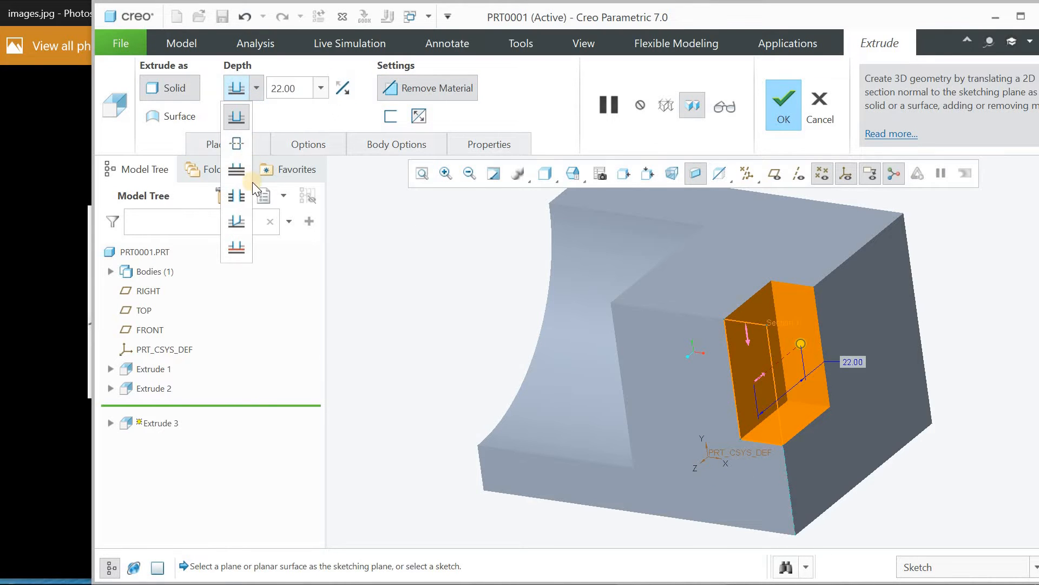
middle_click(401, 266)
click(411, 169)
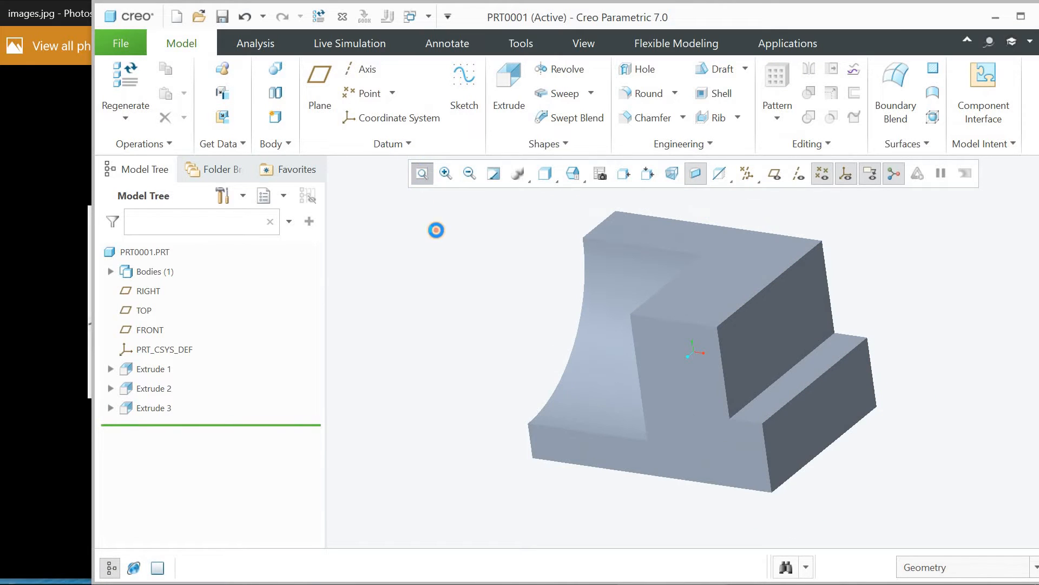
middle_drag(473, 245, 487, 246)
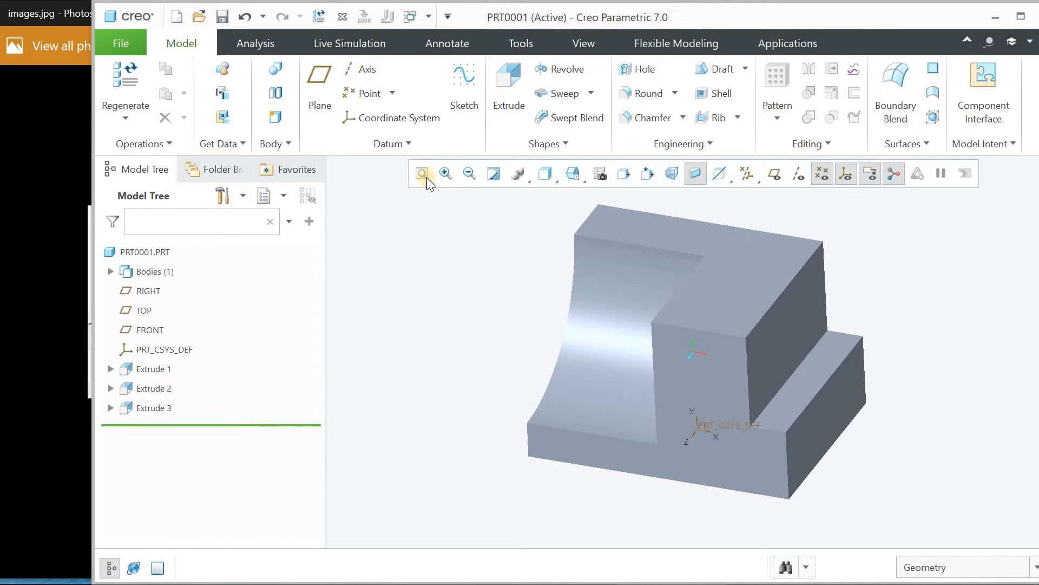
- Start an extrusion sketch on the block's top face and add that face's step-side and front edges as sketch references
click(509, 90)
click(752, 268)
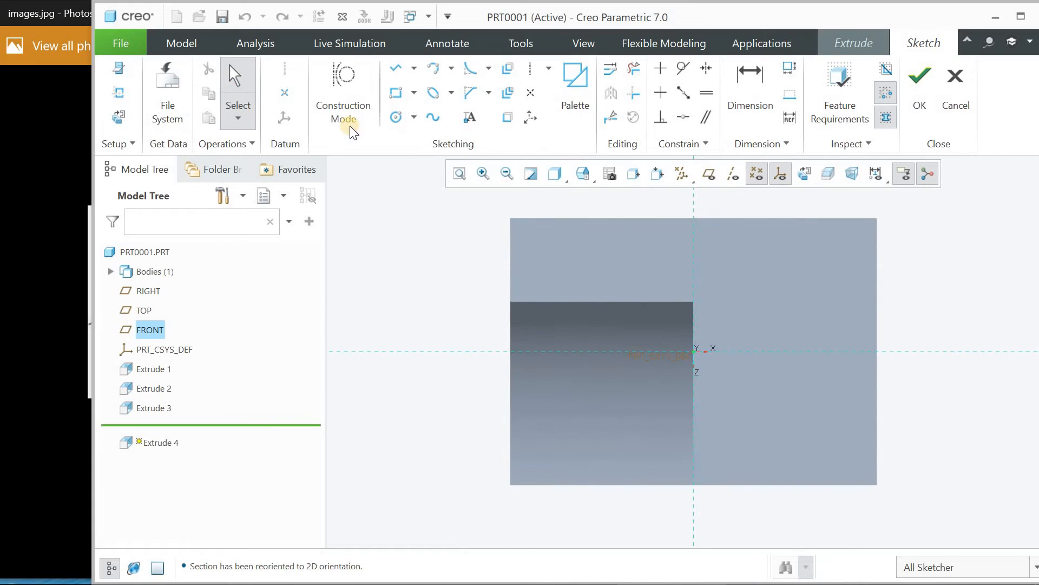
click(396, 117)
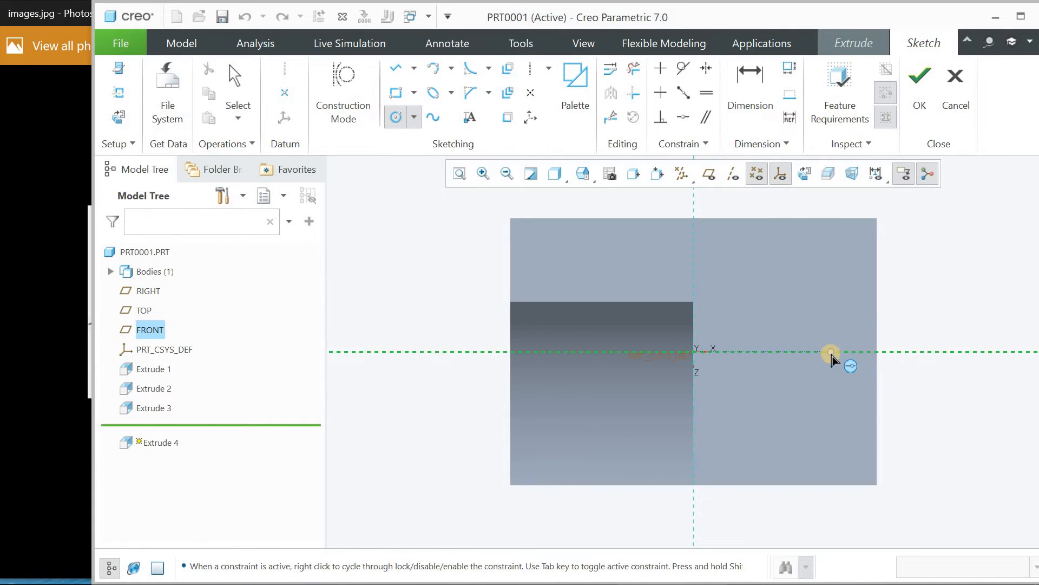
click(893, 299)
middle_drag(884, 296, 888, 304)
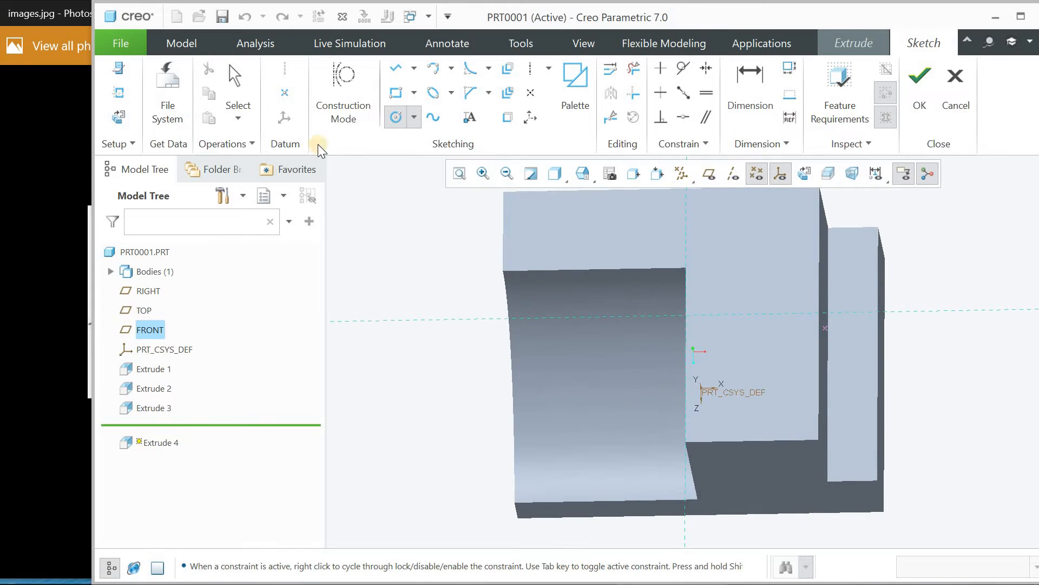
click(118, 93)
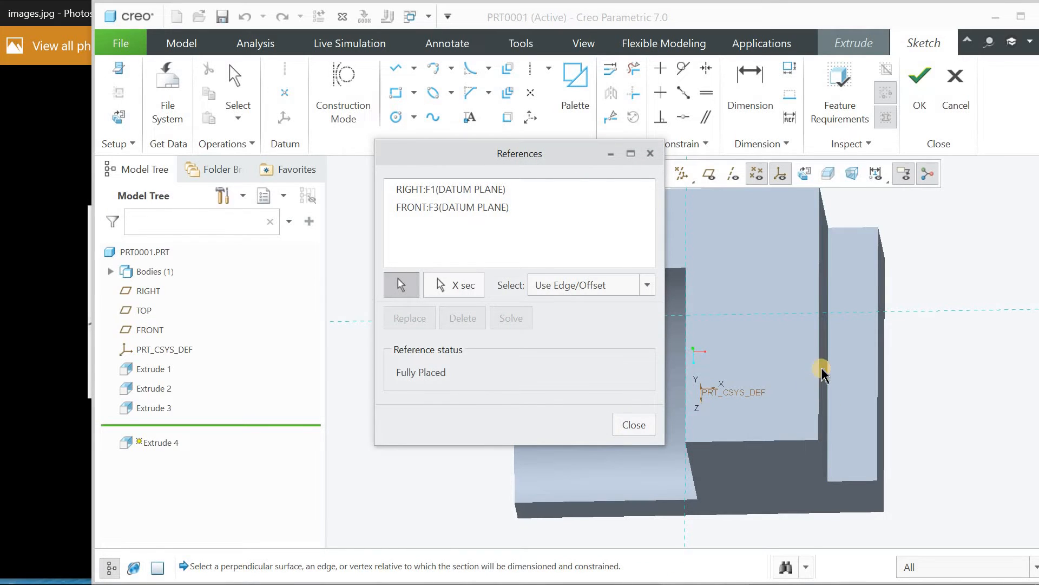
click(819, 369)
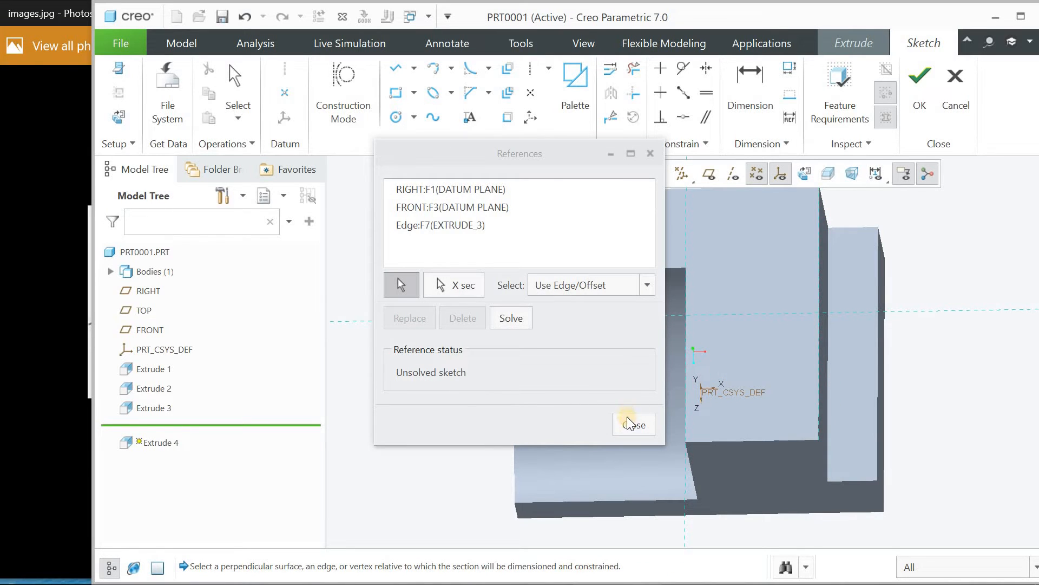
click(766, 440)
click(636, 425)
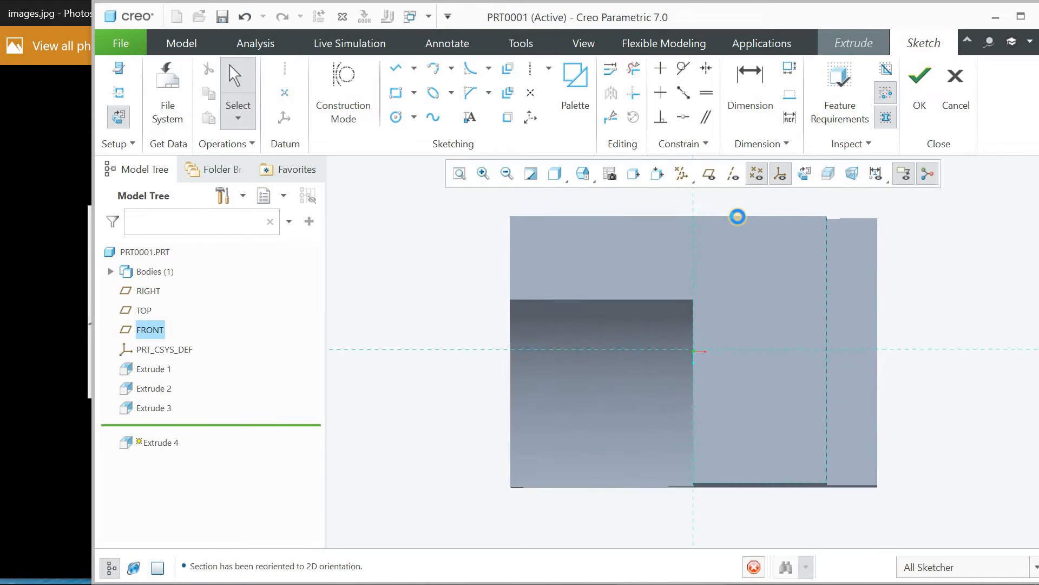
- Draw a circle about 37 in diameter, centred where the horizontal reference meets the top face's step-side edge
click(395, 117)
click(827, 352)
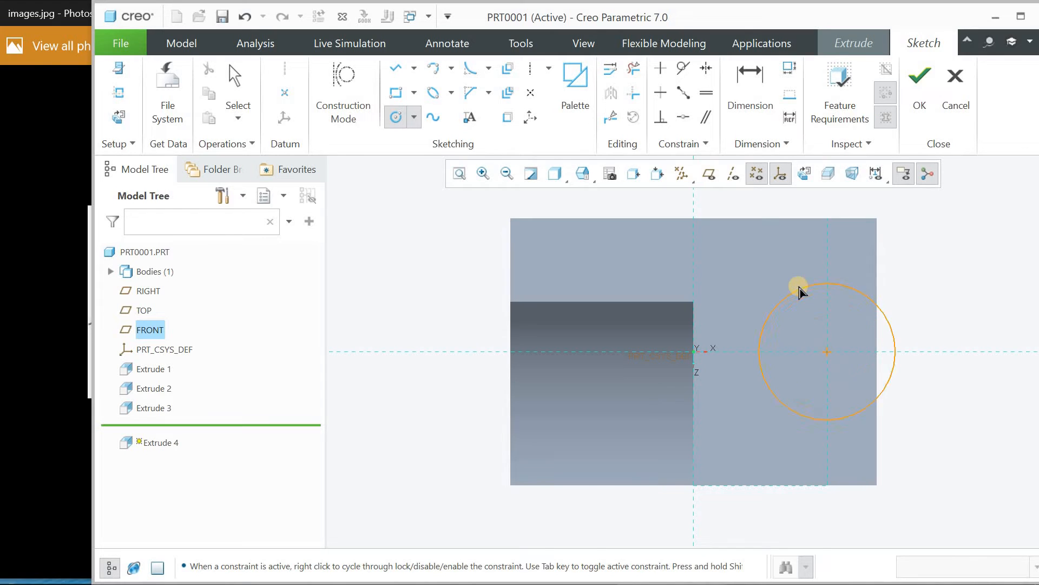
click(798, 280)
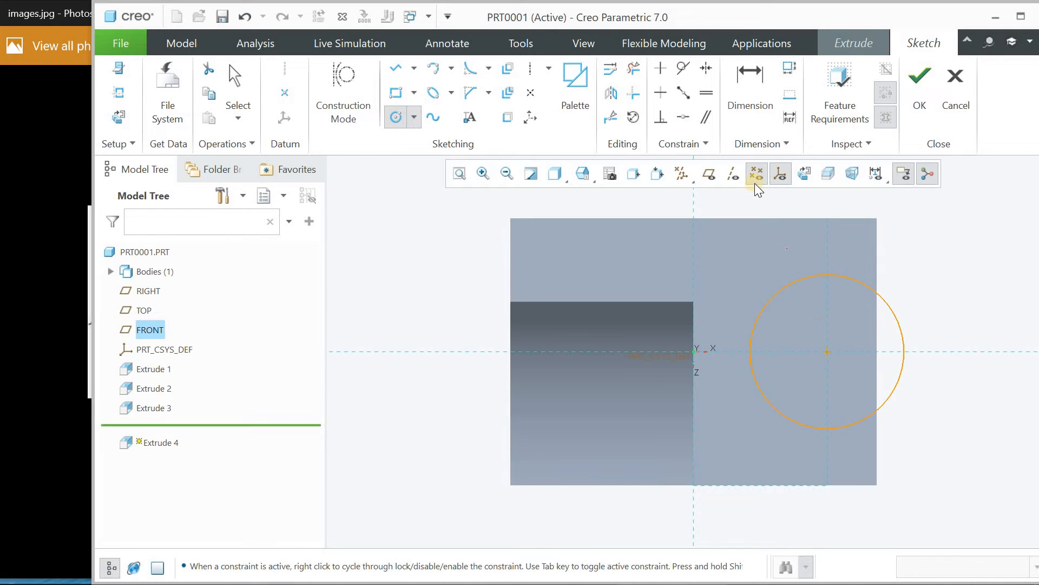
middle_click(818, 256)
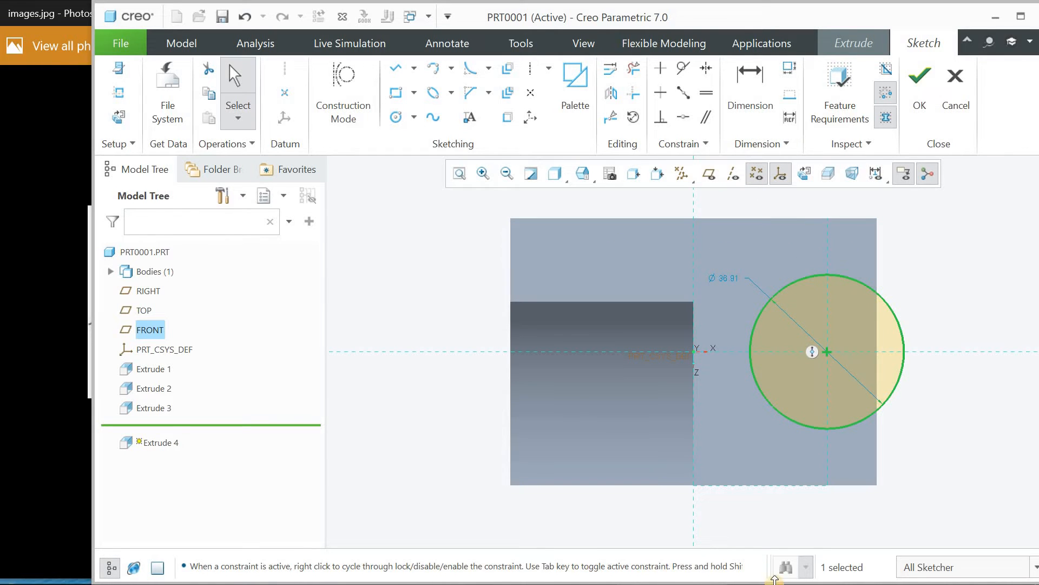
- Set the circle's diameter to 40 according to the reference drawing, and finish the sketch
click(9, 12)
click(785, 196)
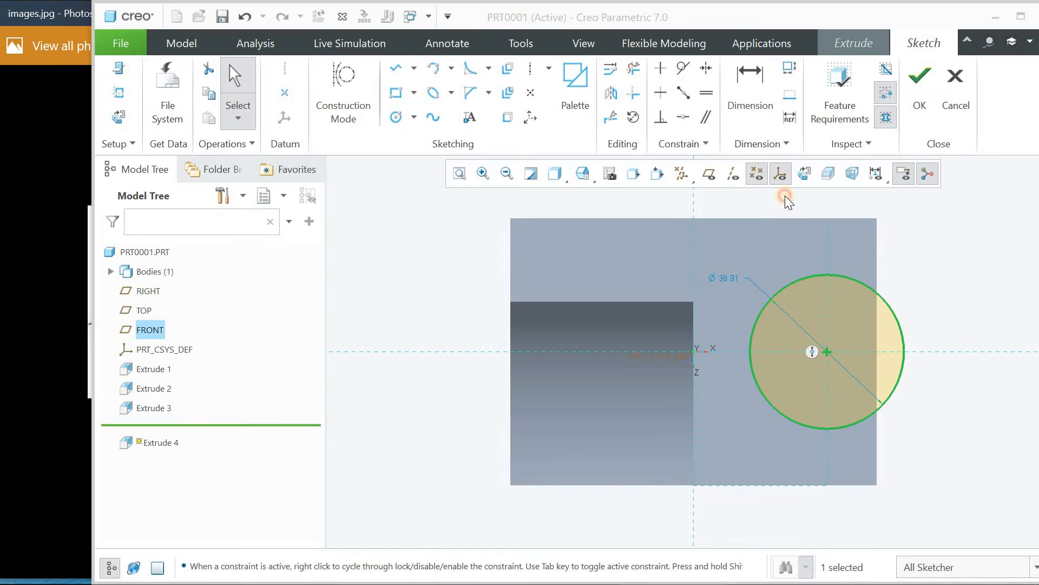
double_click(723, 275)
text(40)
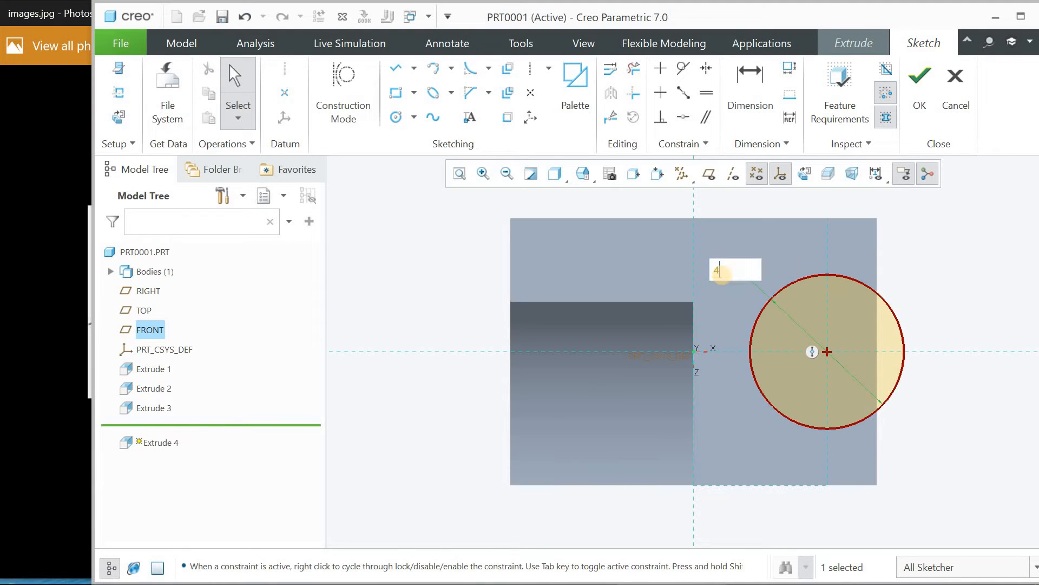
click(915, 109)
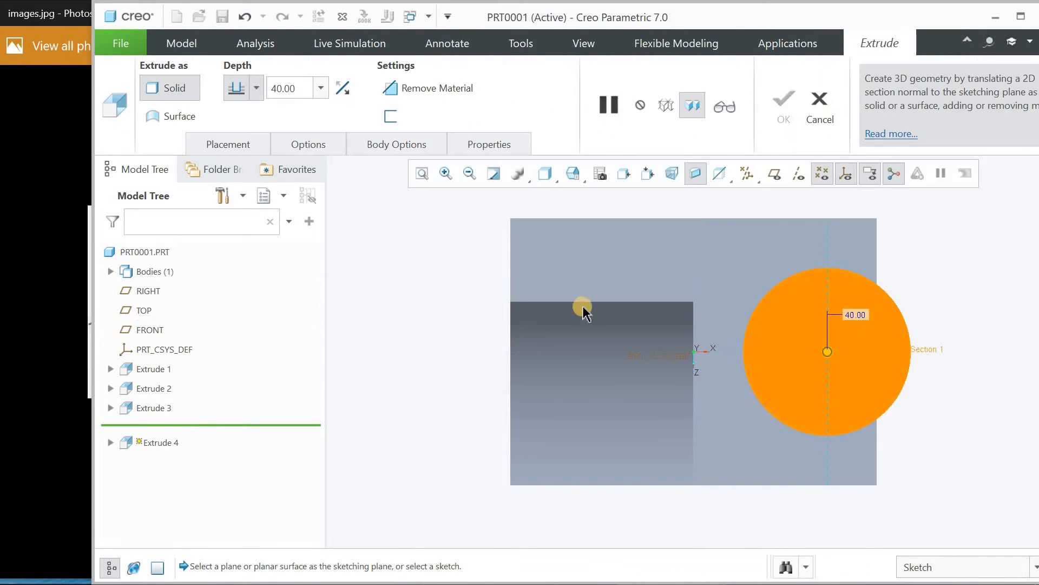
- Reverse the circle's extrusion downward and cut it as removed material to a depth of 32
click(391, 95)
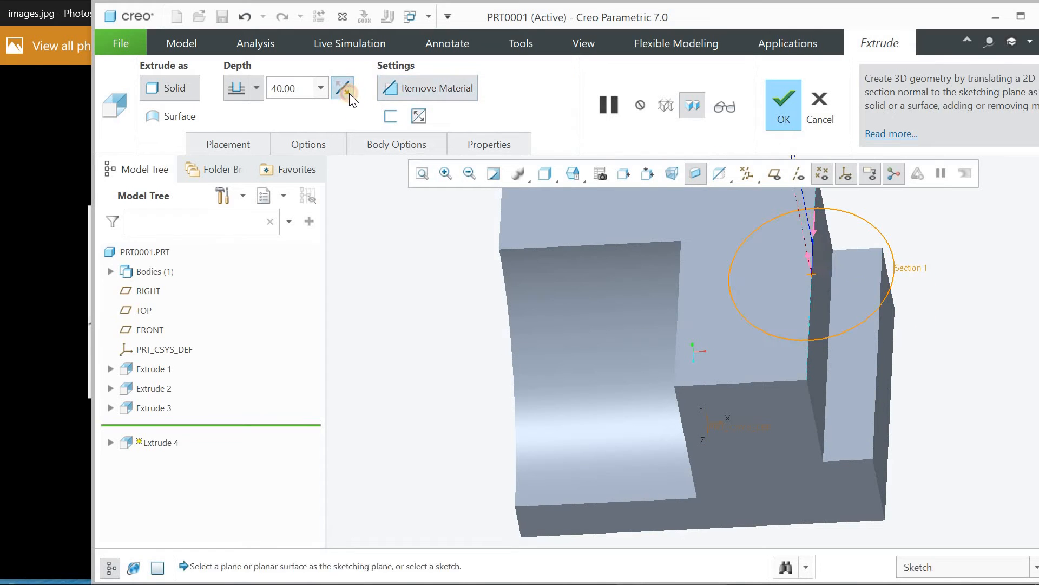
click(309, 94)
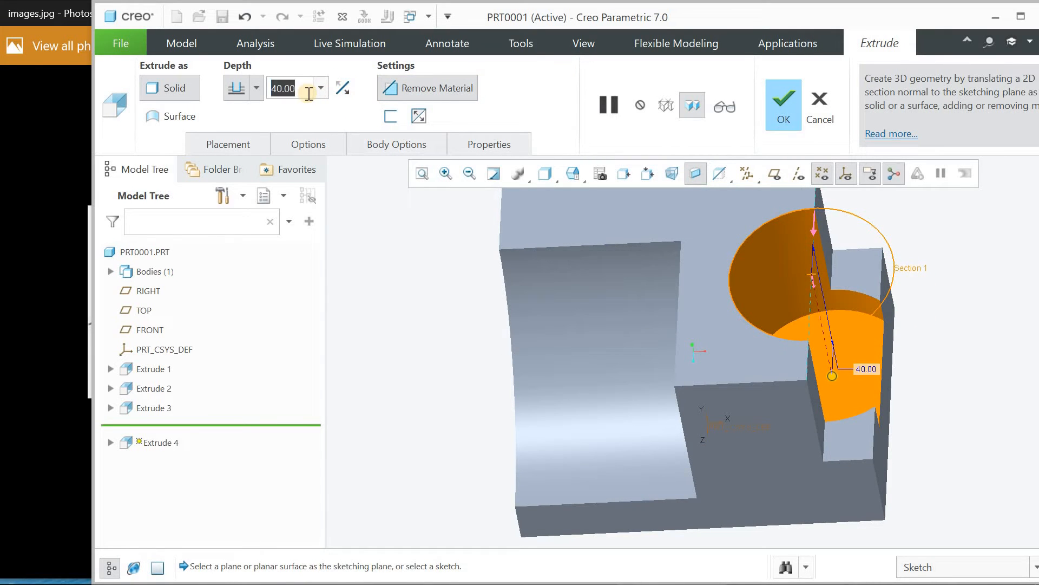
text(32)
key(Return)
middle_click(412, 242)
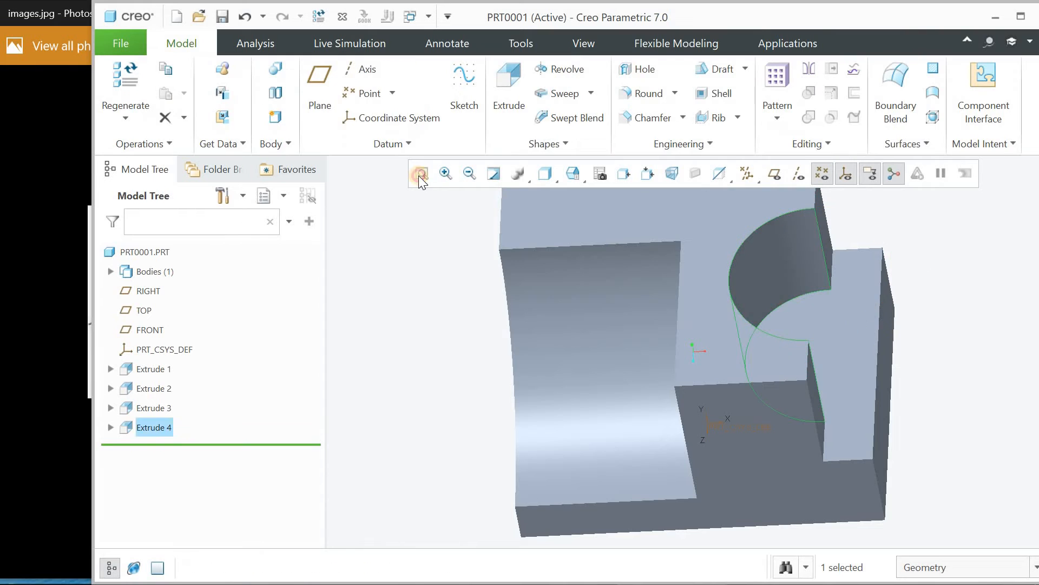
click(422, 174)
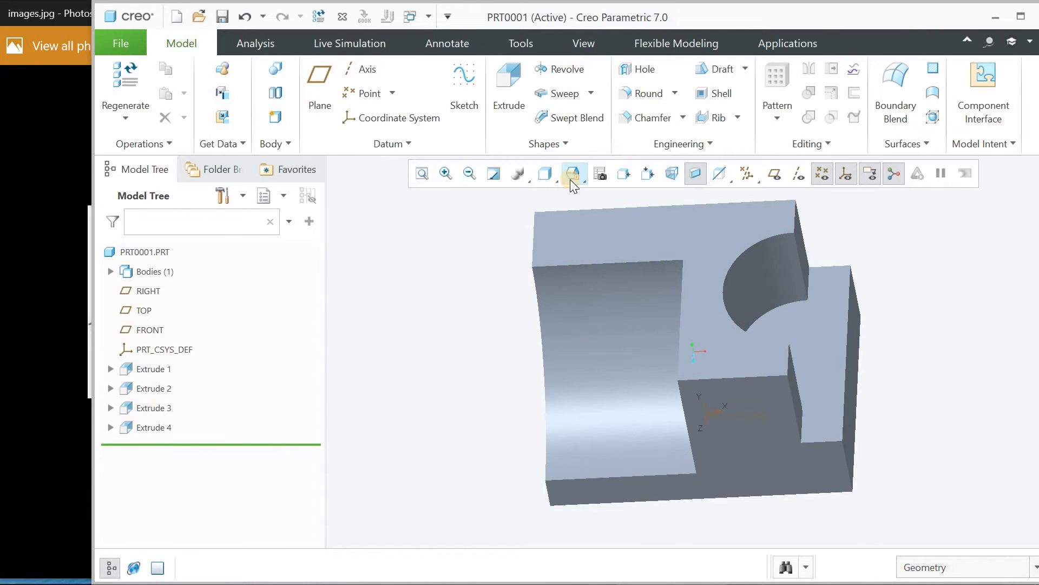
- Start another extrusion with its sketch on the FRONT datum plane, showing the datum planes only for the selection
click(575, 181)
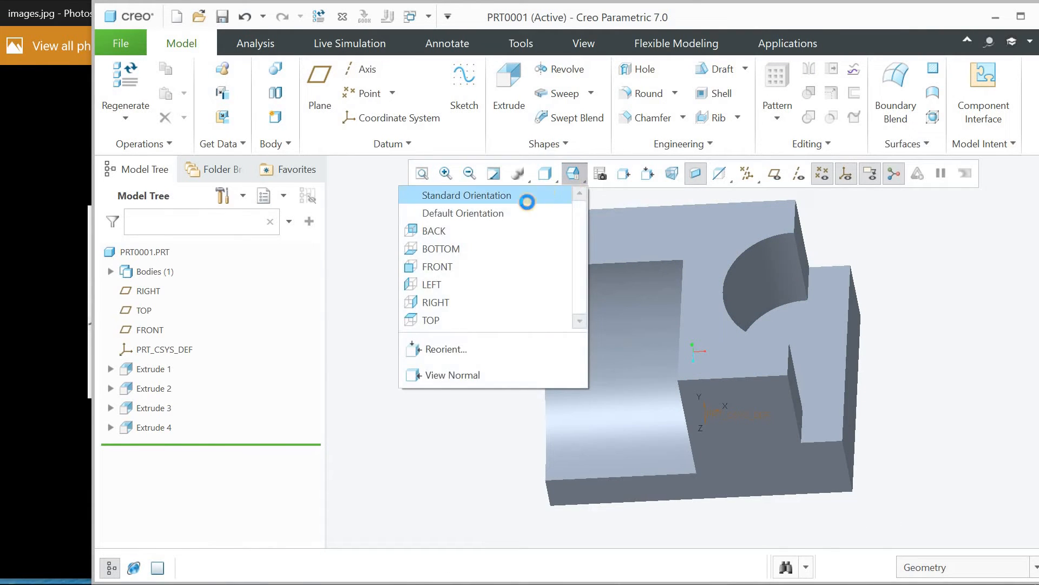
click(525, 199)
mouse_move(646, 327)
middle_down()
mouse_move(645, 281)
mouse_move(648, 302)
mouse_move(663, 301)
mouse_move(635, 290)
mouse_move(647, 297)
middle_up()
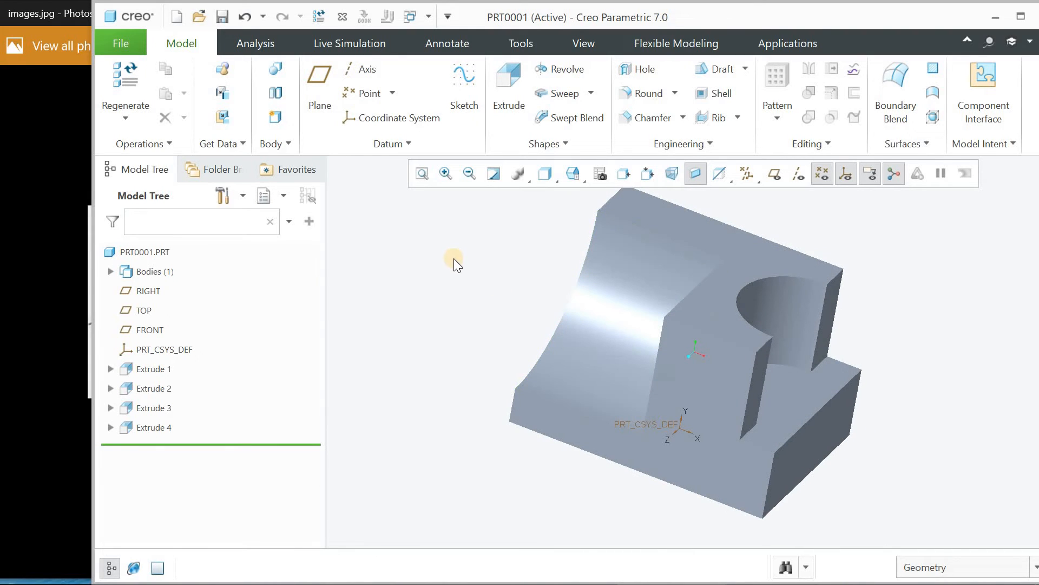
key(ctrl+0)
middle_drag(453, 258, 447, 272)
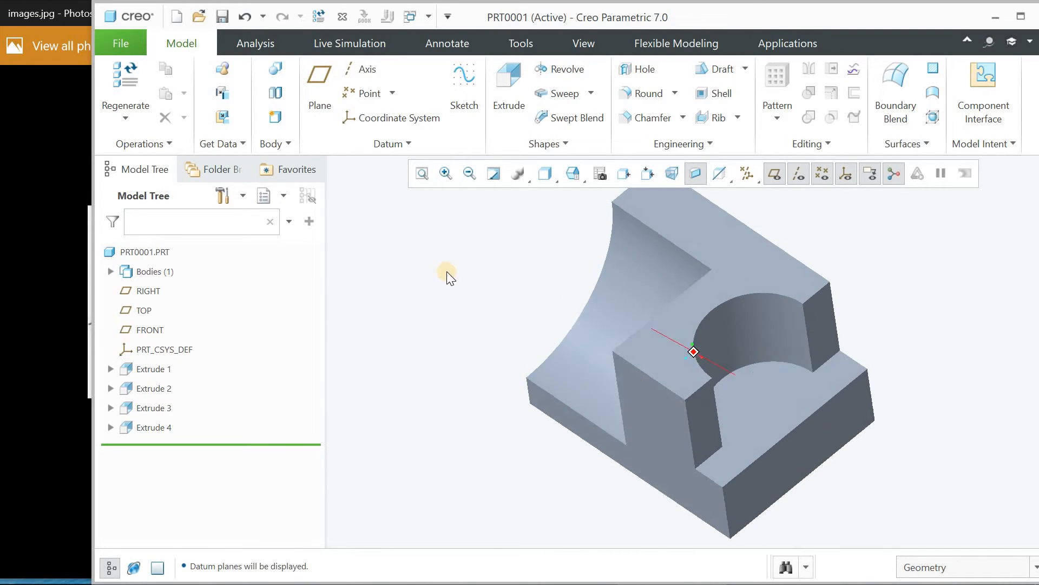
click(584, 228)
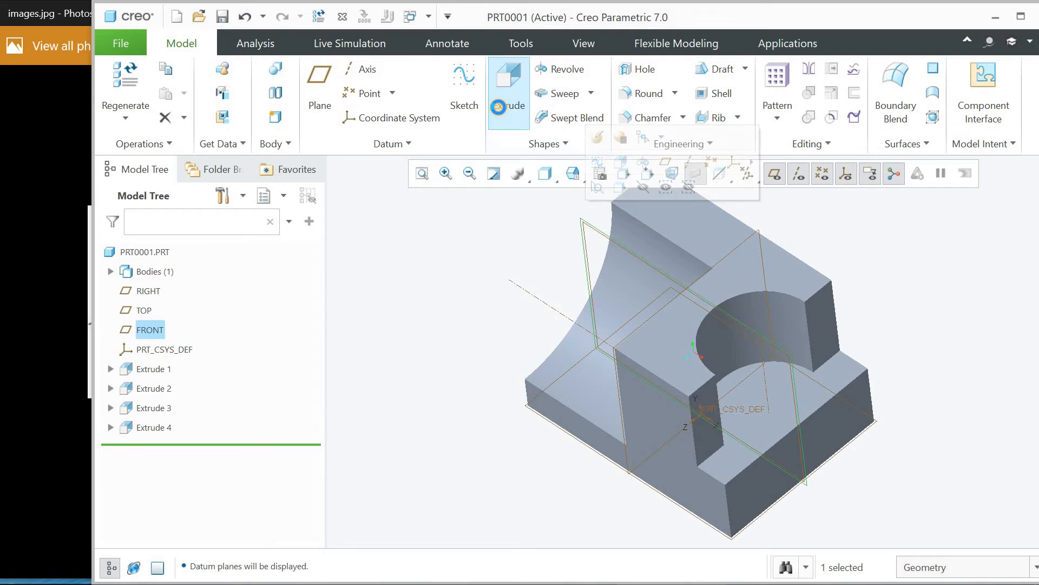
click(499, 108)
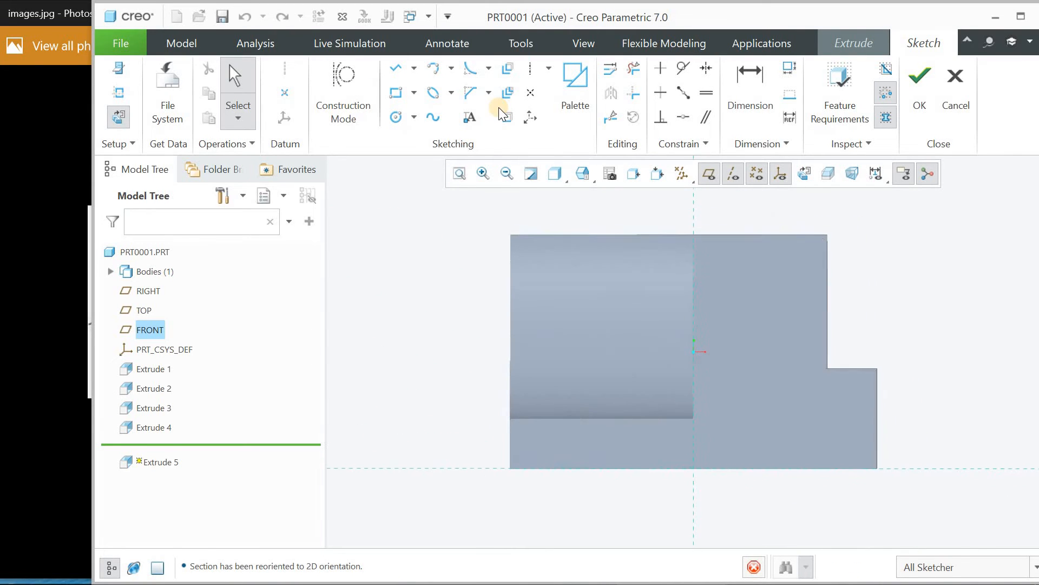
key(ctrl+0)
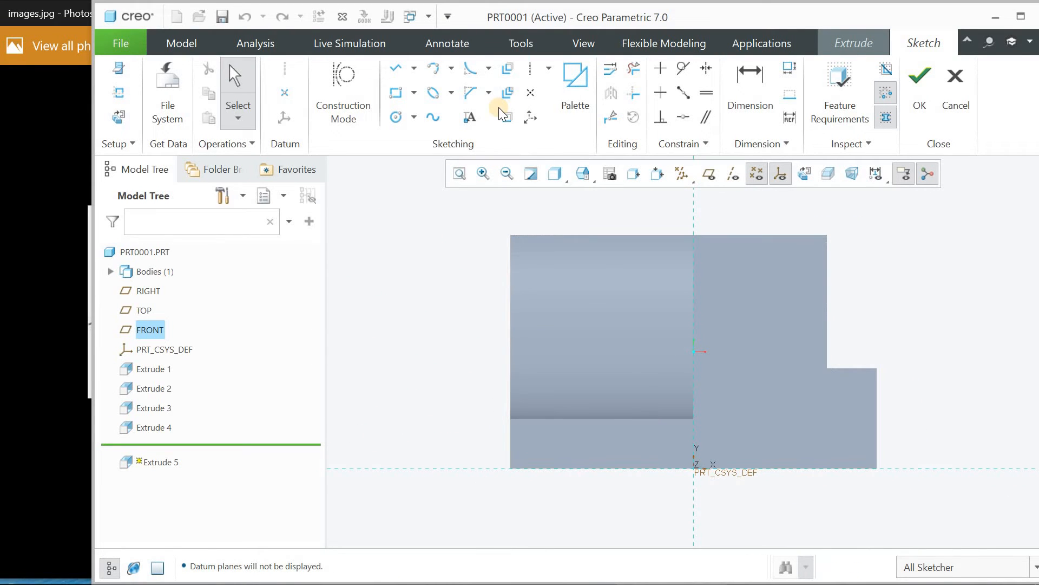
- Sketch a closed trapezoid against the step's end face, about 7 wide at the top and 25 at the base, spanning the step's full height
click(401, 69)
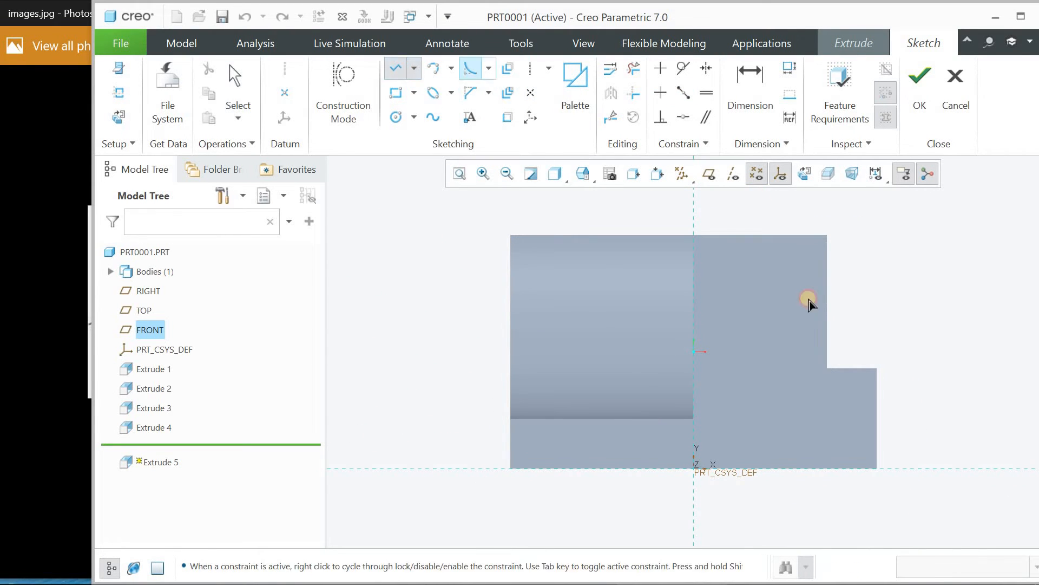
click(908, 368)
click(987, 468)
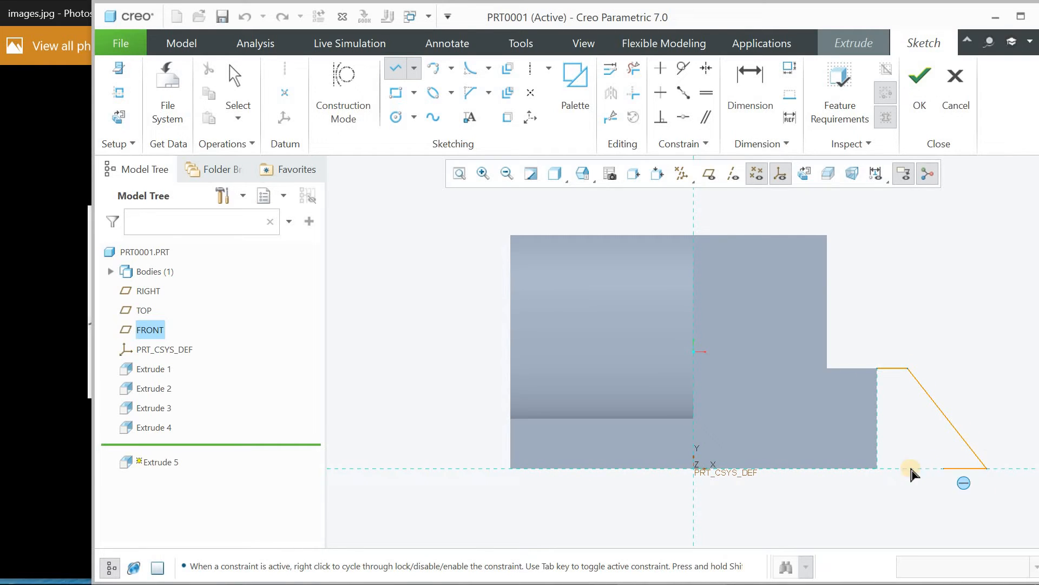
click(877, 468)
click(878, 360)
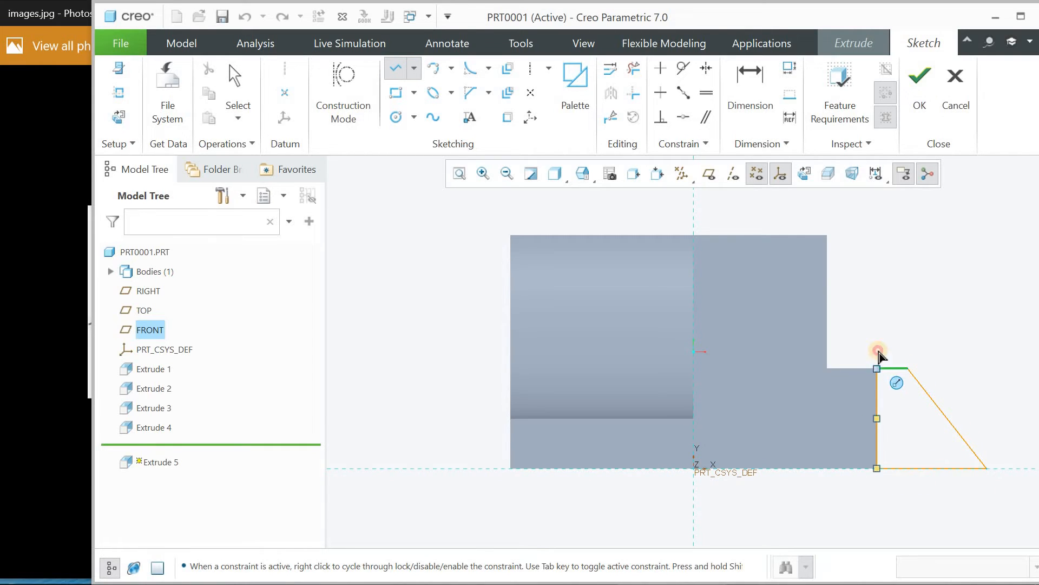
- Check the reference drawing and set the length of the trapezoid's upper edge to 6
click(59, 18)
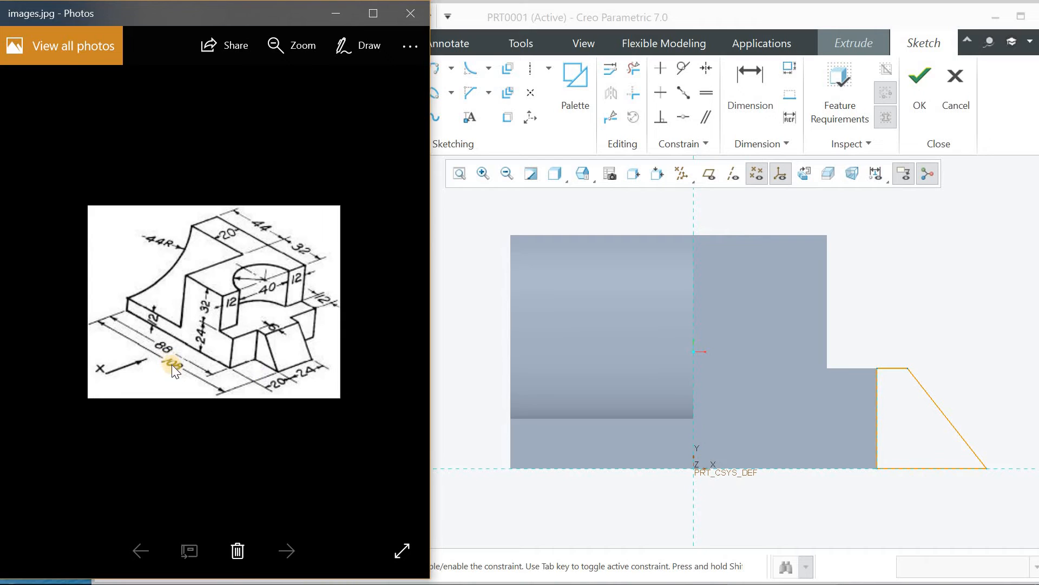
click(548, 15)
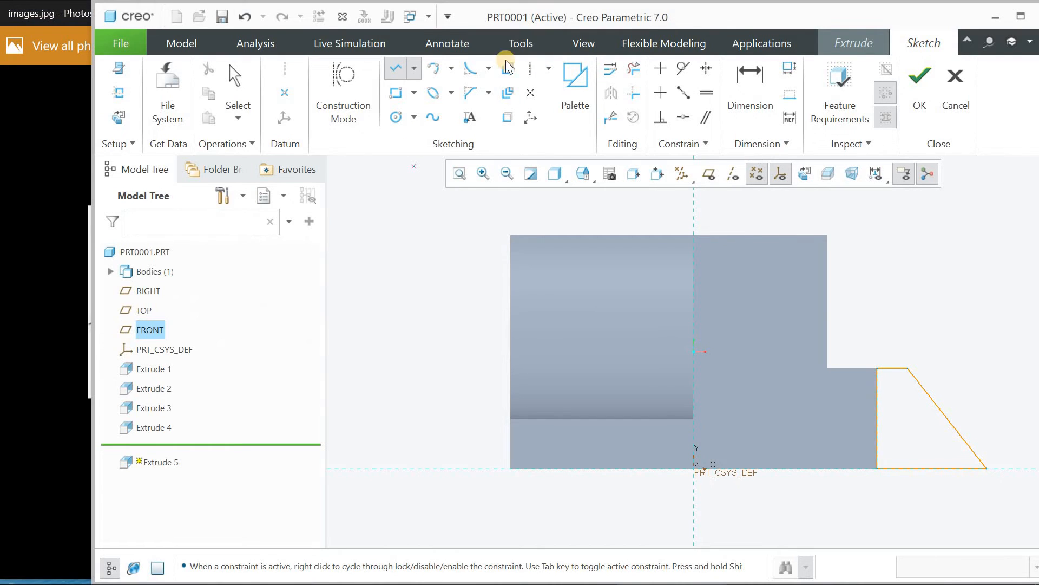
click(746, 93)
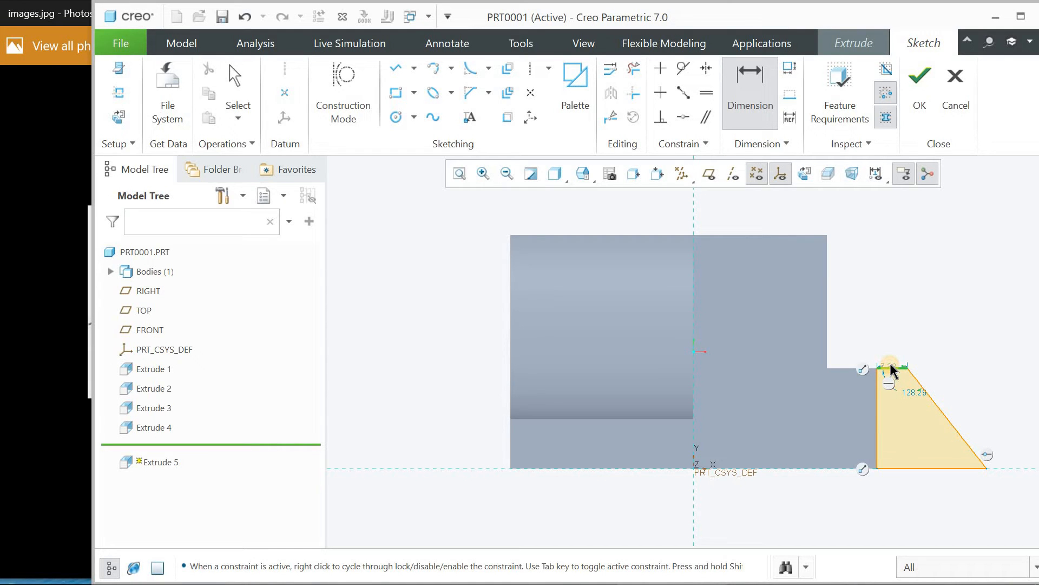
middle_click(892, 364)
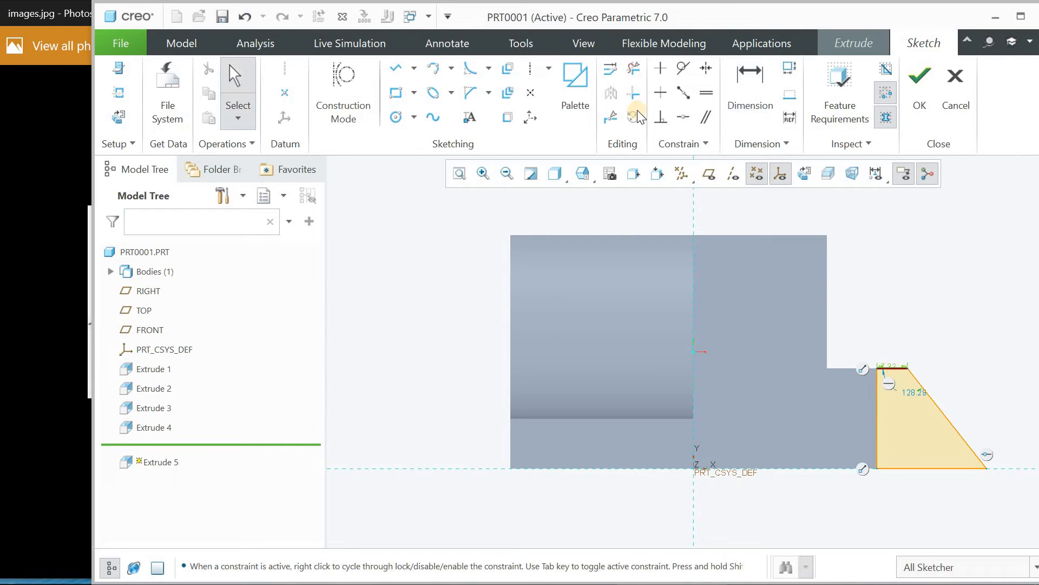
scroll(896, 365, up, 2)
scroll(898, 373, down, 3)
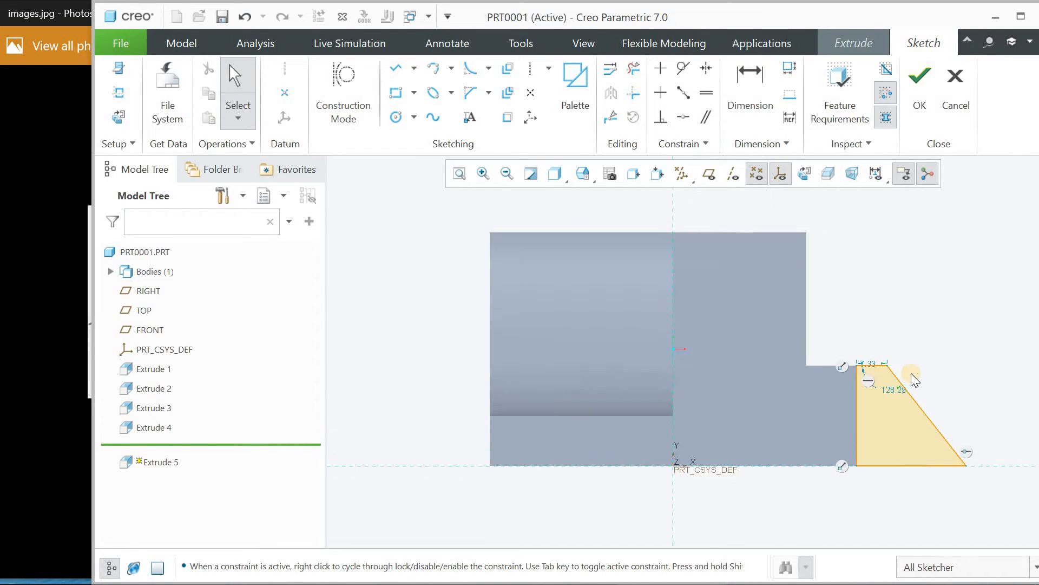
double_click(831, 355)
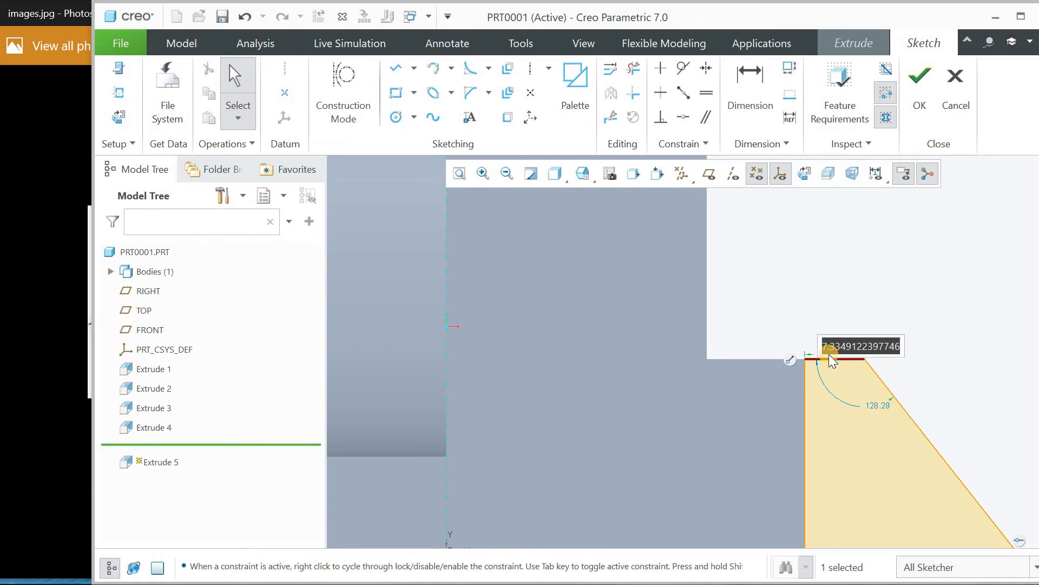
text(6)
key(Return)
- Dimension the trapezoid's base edge at 20 and finish the sketch
scroll(825, 355, down, 2)
scroll(825, 354, up, 5)
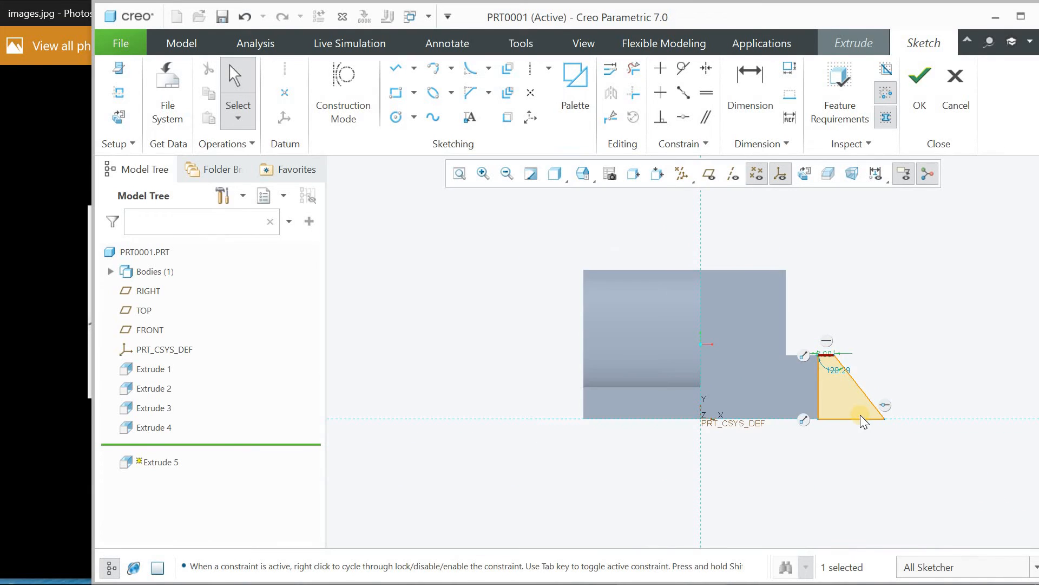
scroll(864, 422, down, 2)
key(d)
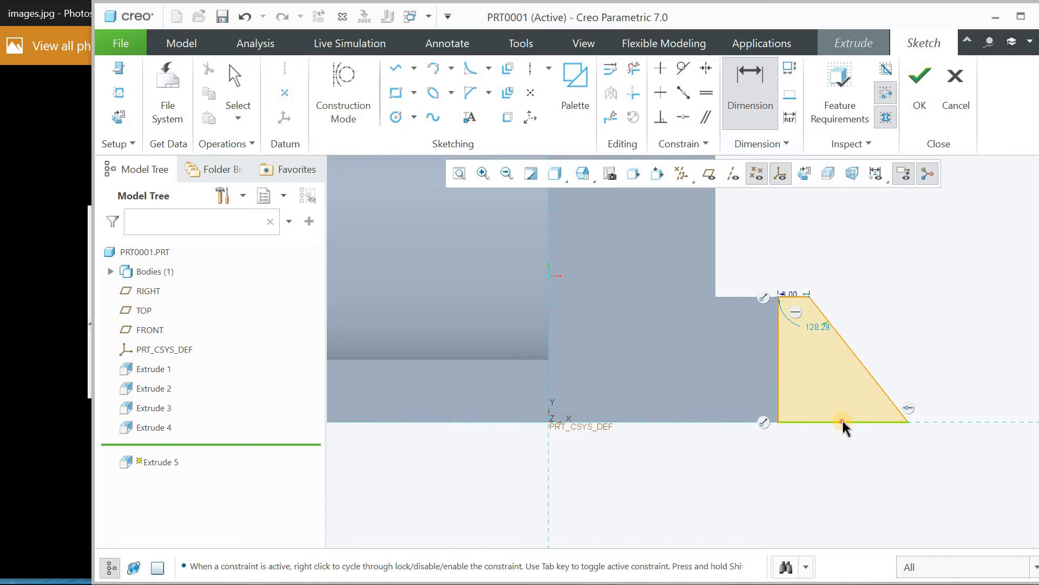
middle_click(850, 451)
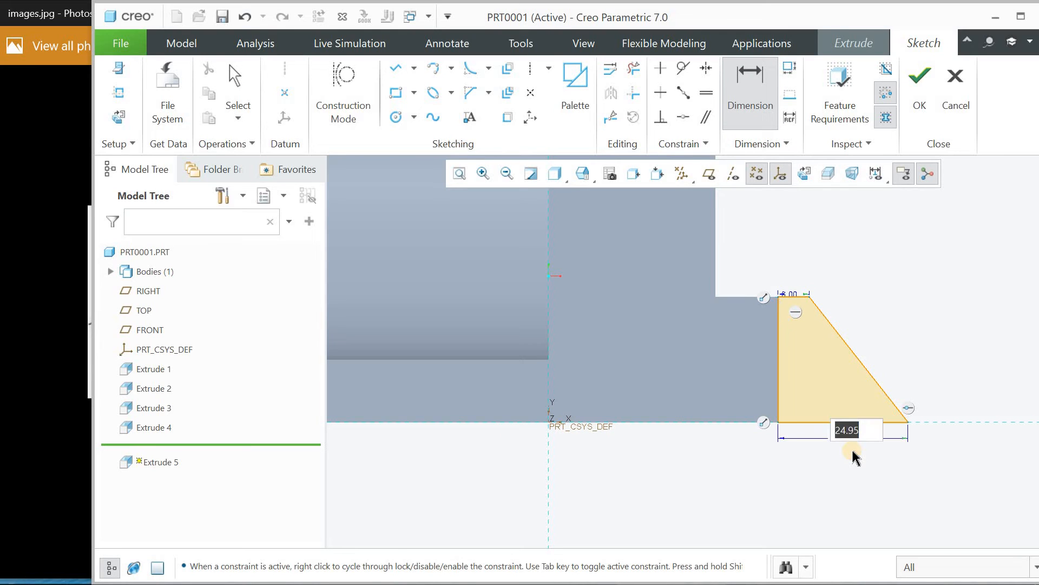
text(20)
key(Return)
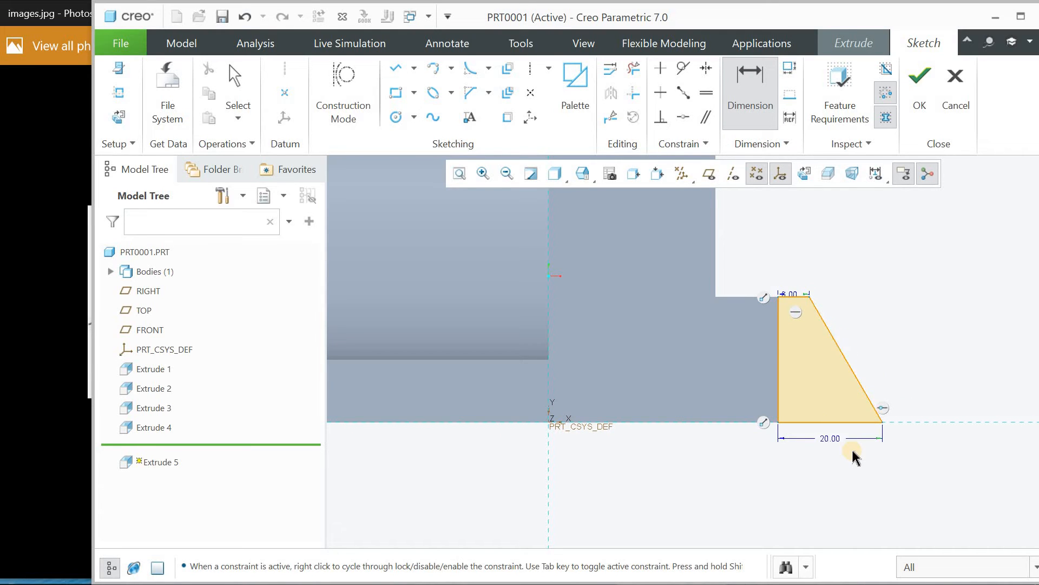
click(921, 86)
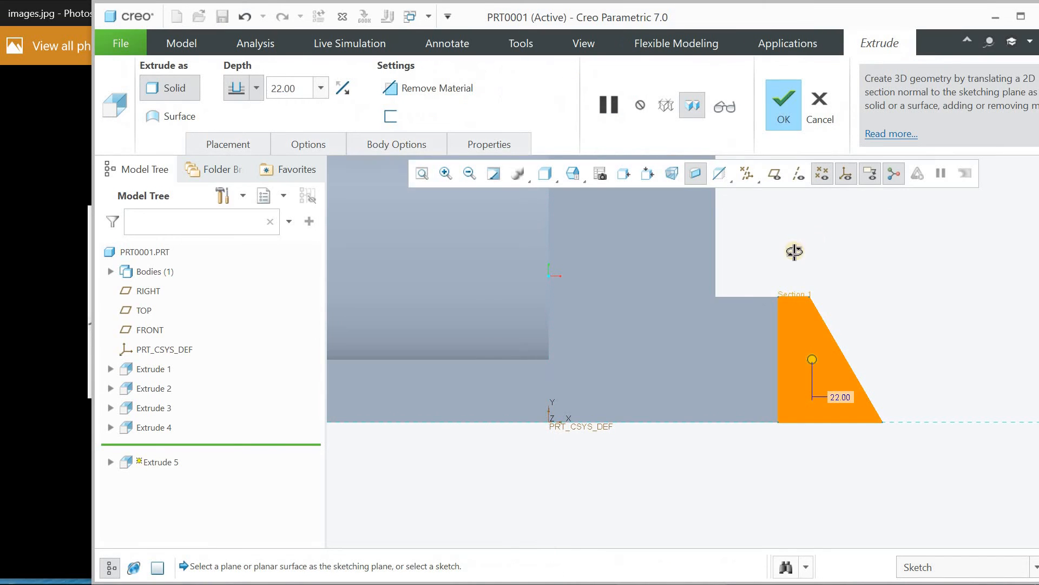
- Extrude the trapezoid as a solid symmetrically about the sketch plane to a total depth of 24
click(423, 173)
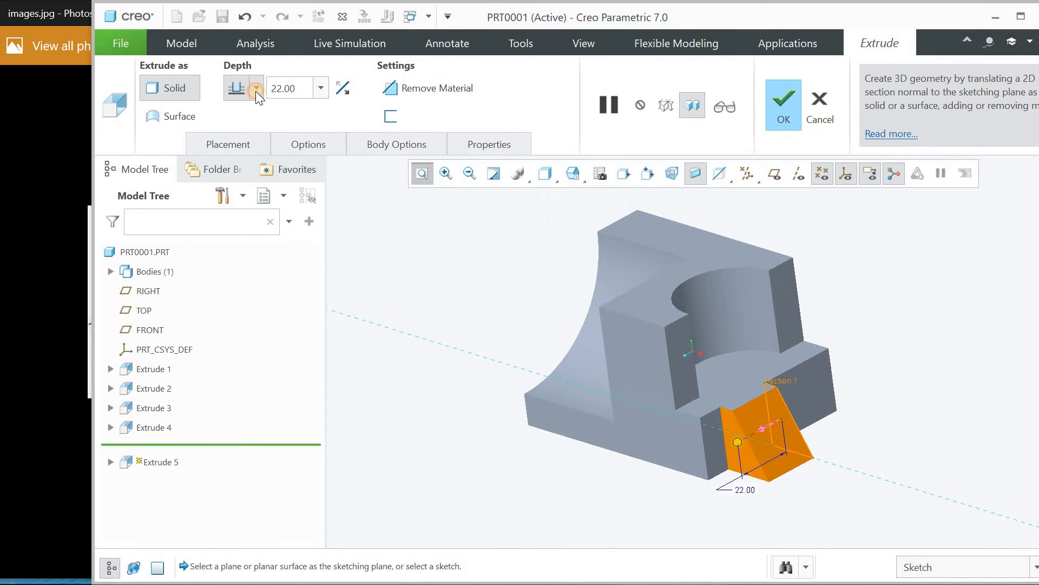
click(255, 91)
click(239, 142)
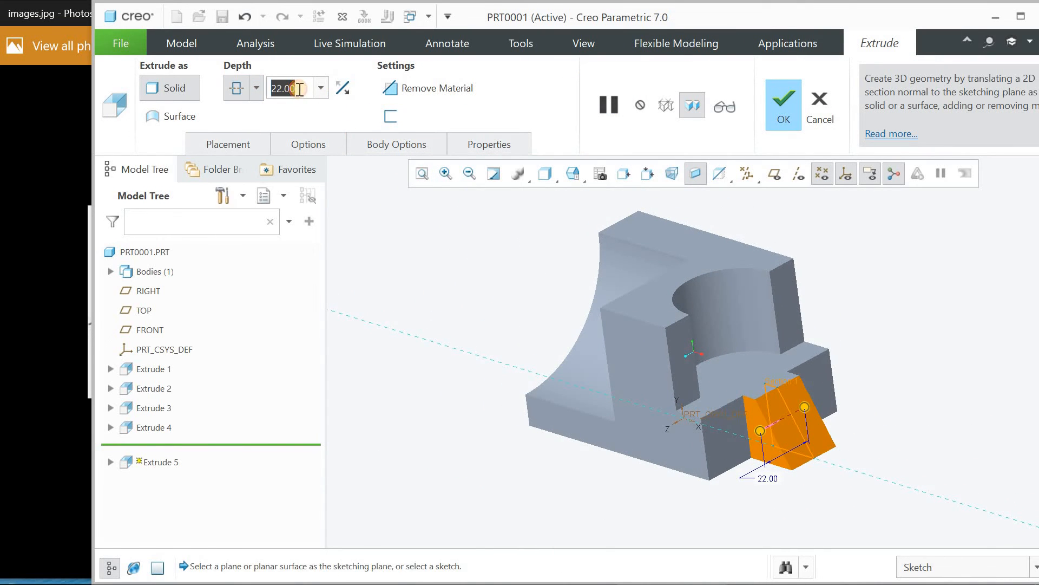
text(24)
key(Return)
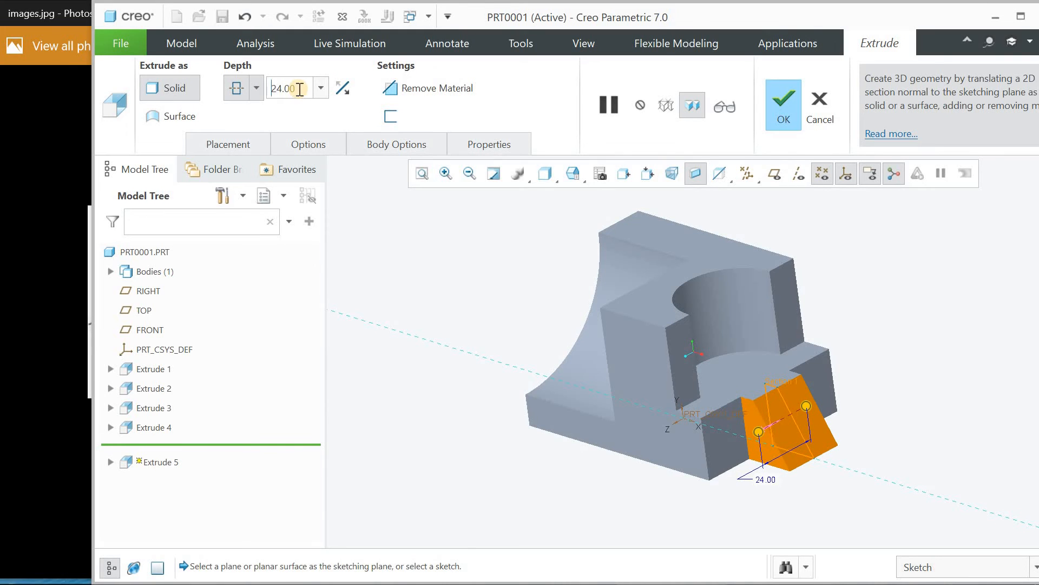
middle_click(453, 243)
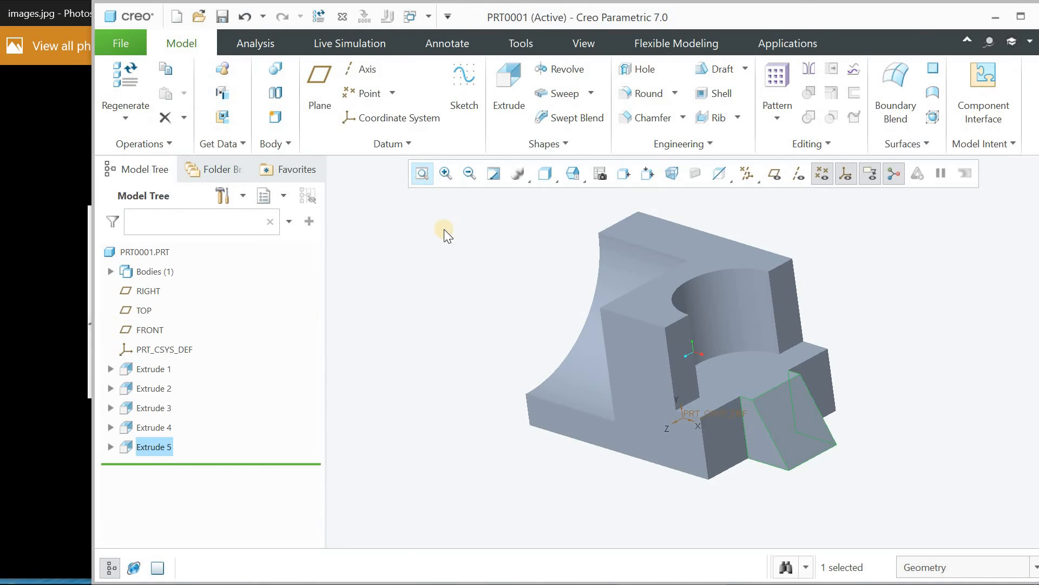
- Maximize the modeling window and apply a white appearance to the cylindrical wall of the 40 diameter cut
mouse_move(462, 266)
middle_down()
mouse_move(491, 292)
mouse_move(464, 267)
middle_up()
click(422, 173)
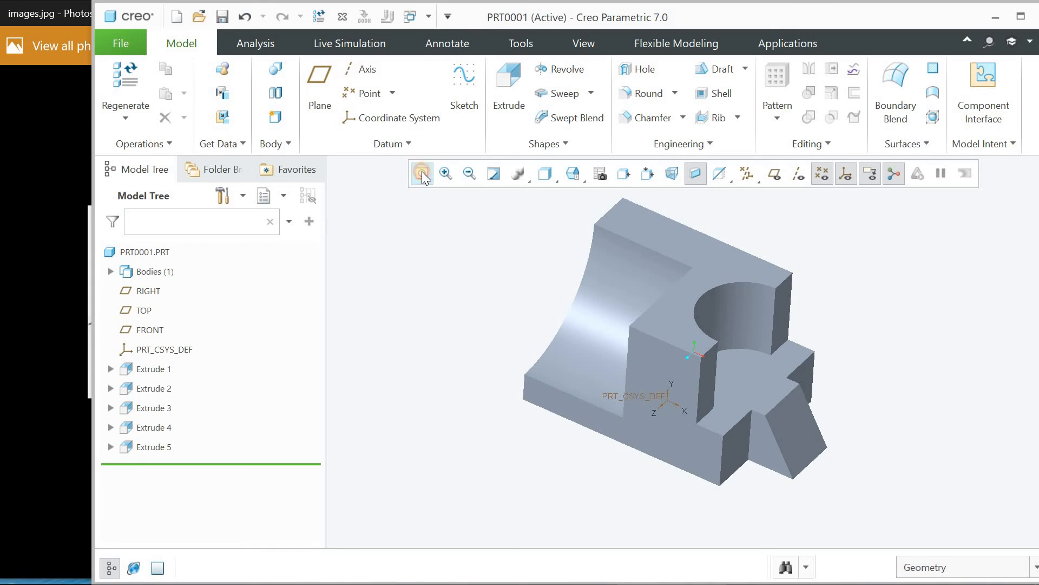
double_click(543, 21)
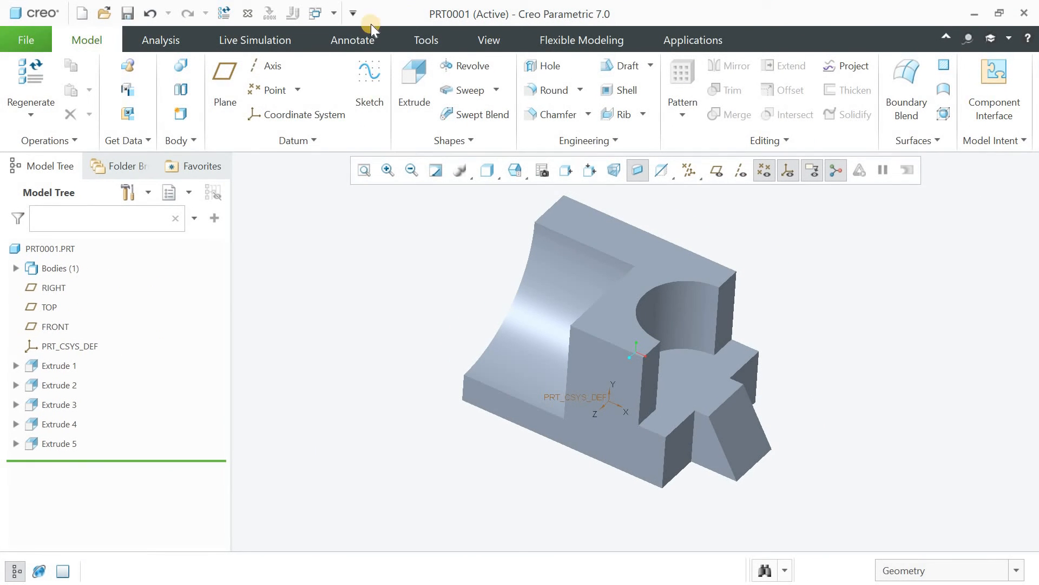
click(489, 40)
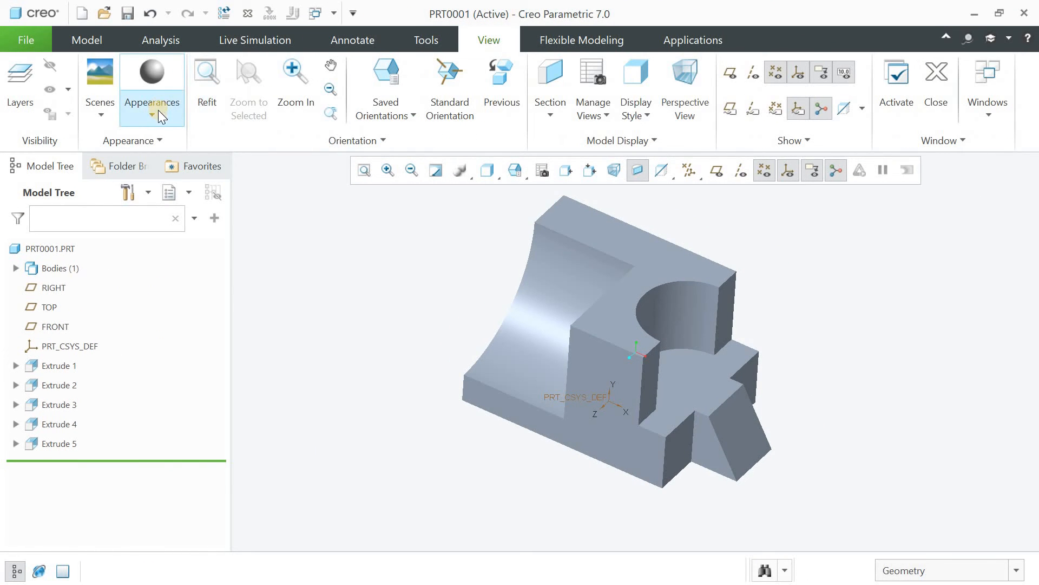
click(158, 110)
click(656, 290)
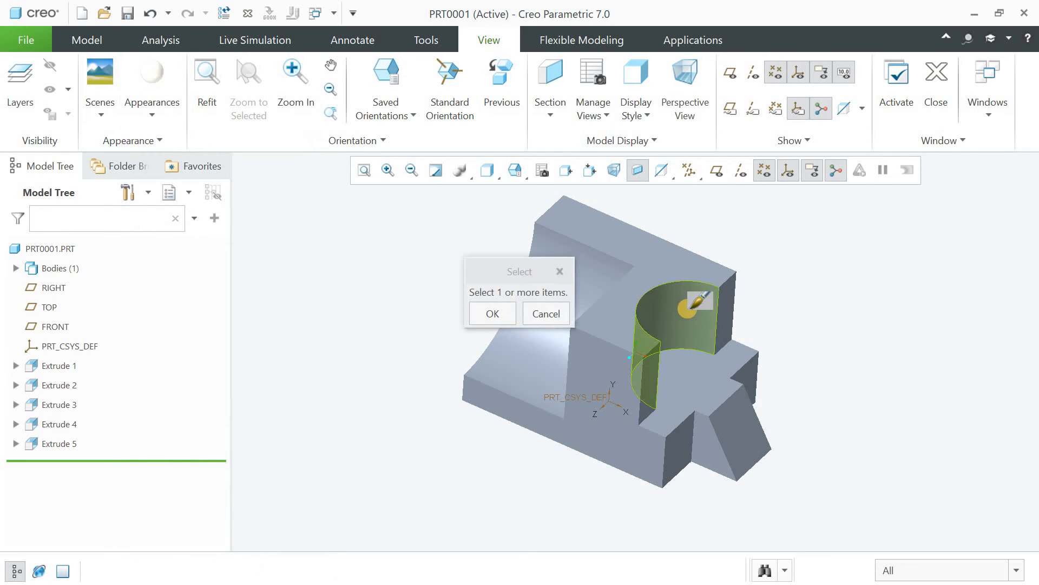
click(490, 314)
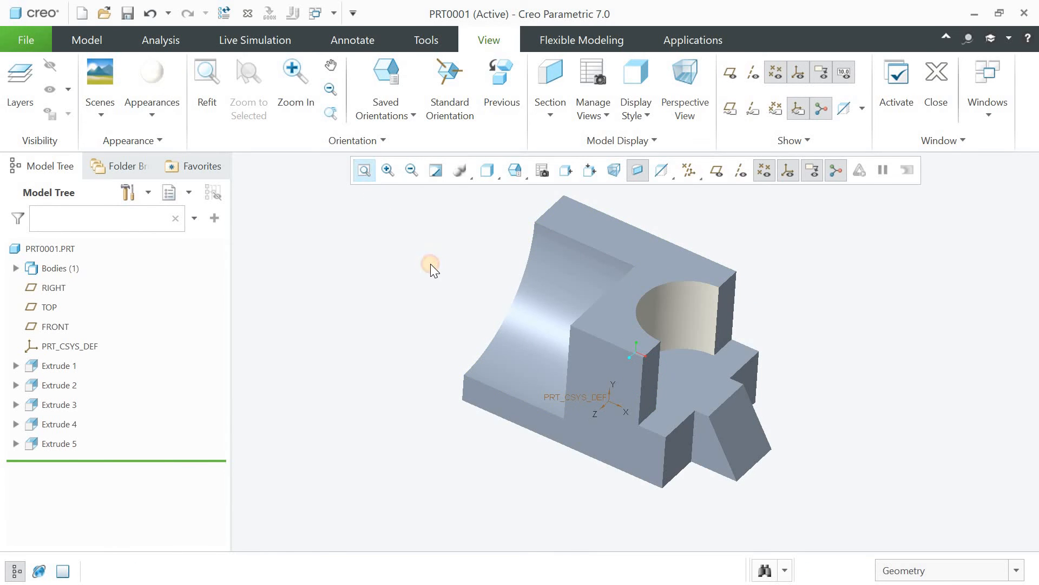
- Apply a yellow appearance to the large concave curved surface
middle_drag(431, 265, 450, 246)
click(165, 125)
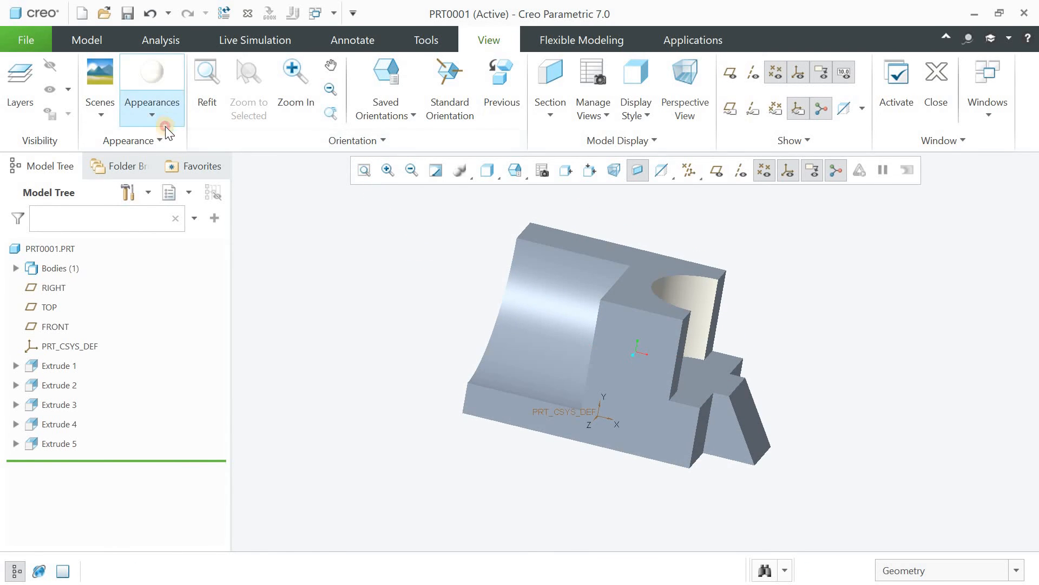
click(147, 273)
click(575, 331)
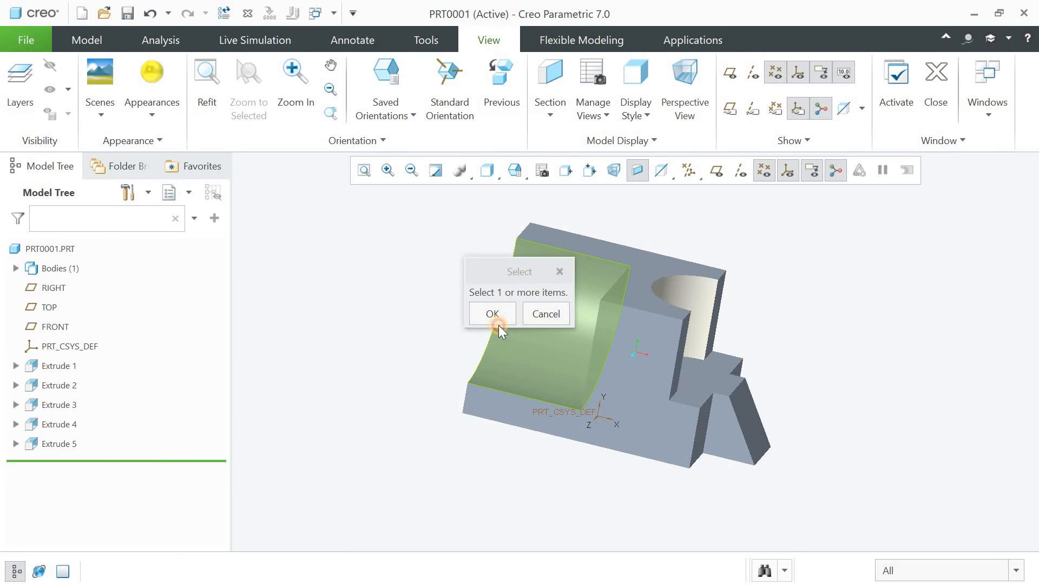
click(497, 323)
- Apply a green appearance to the upper face of the lower step, including the floor of the circular cut
mouse_move(398, 253)
middle_down()
mouse_move(417, 262)
mouse_move(403, 261)
middle_up()
click(154, 119)
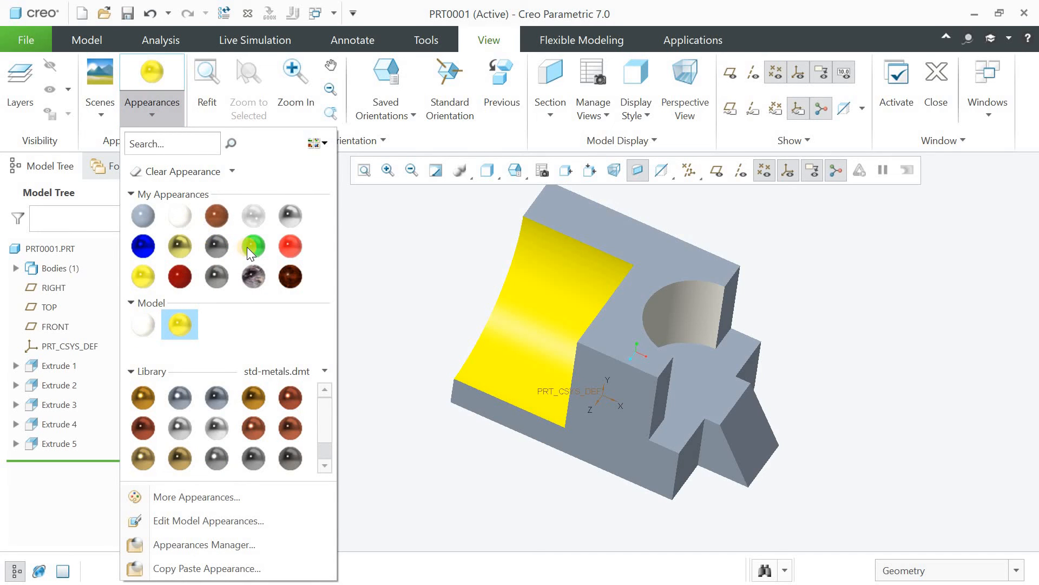
click(248, 247)
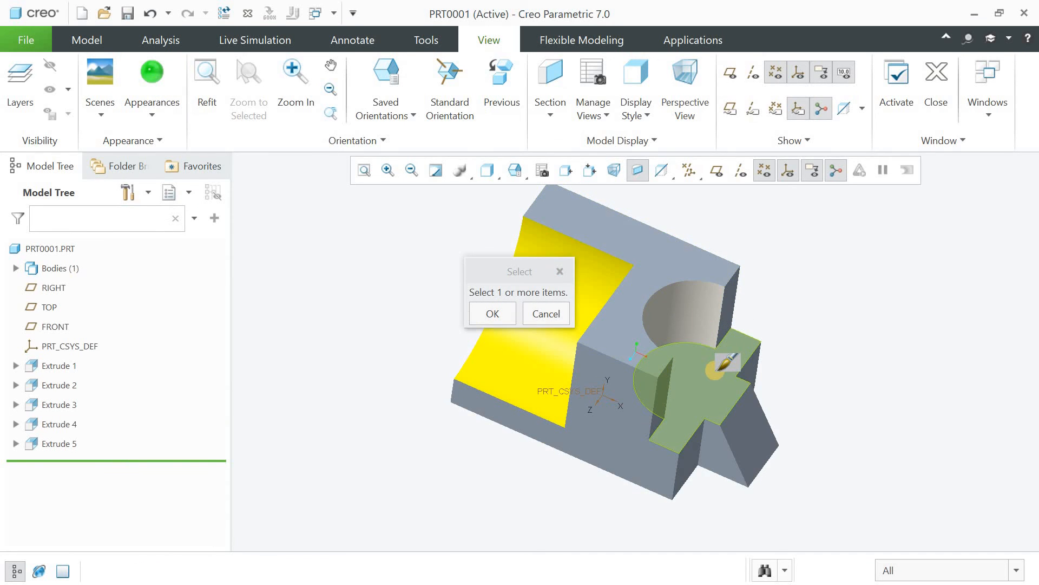
click(714, 369)
middle_click(449, 274)
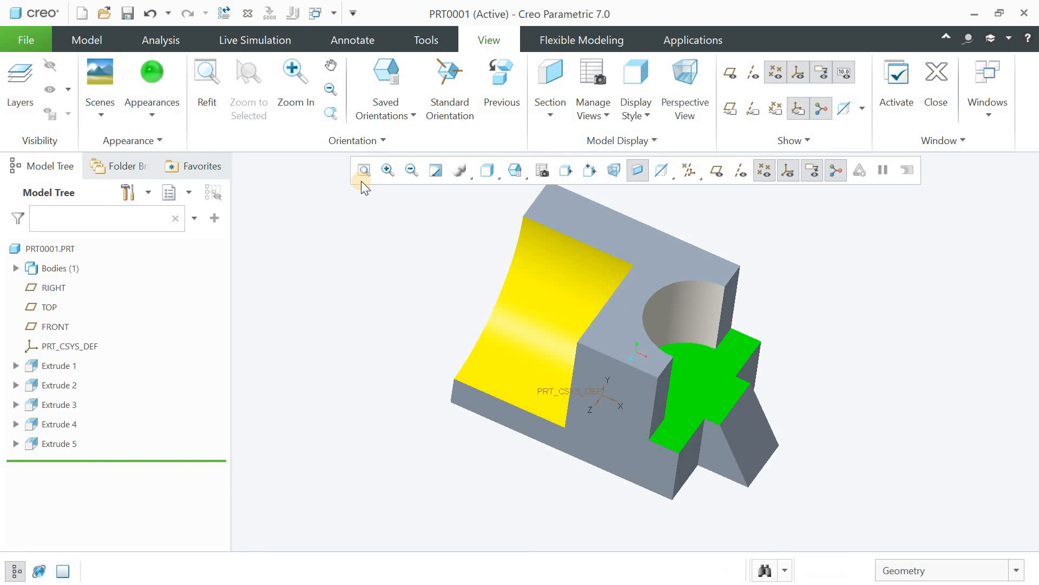
- Apply a red appearance to the part's uppermost flat face
middle_drag(363, 179, 391, 244)
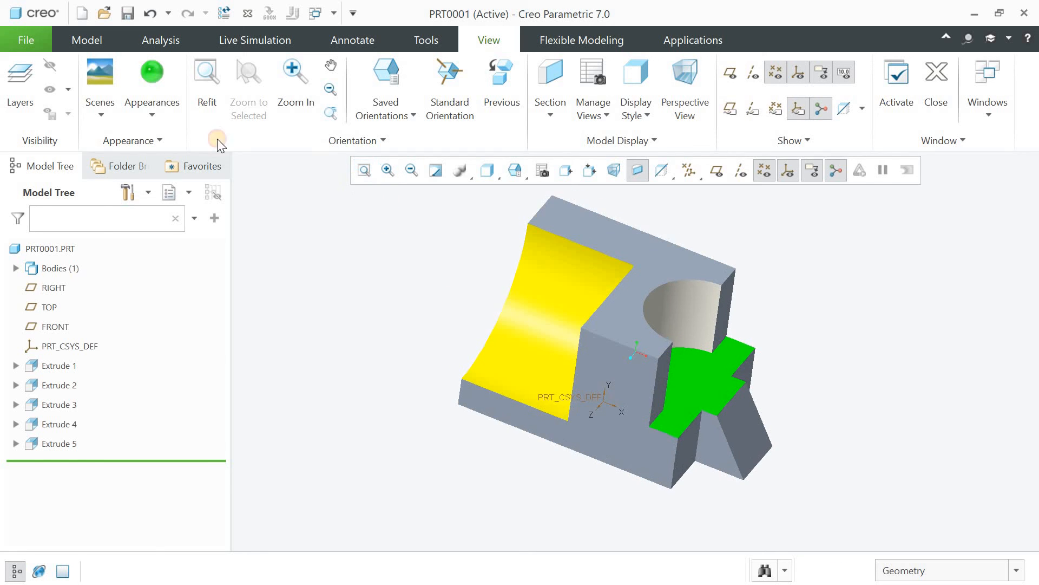
click(158, 112)
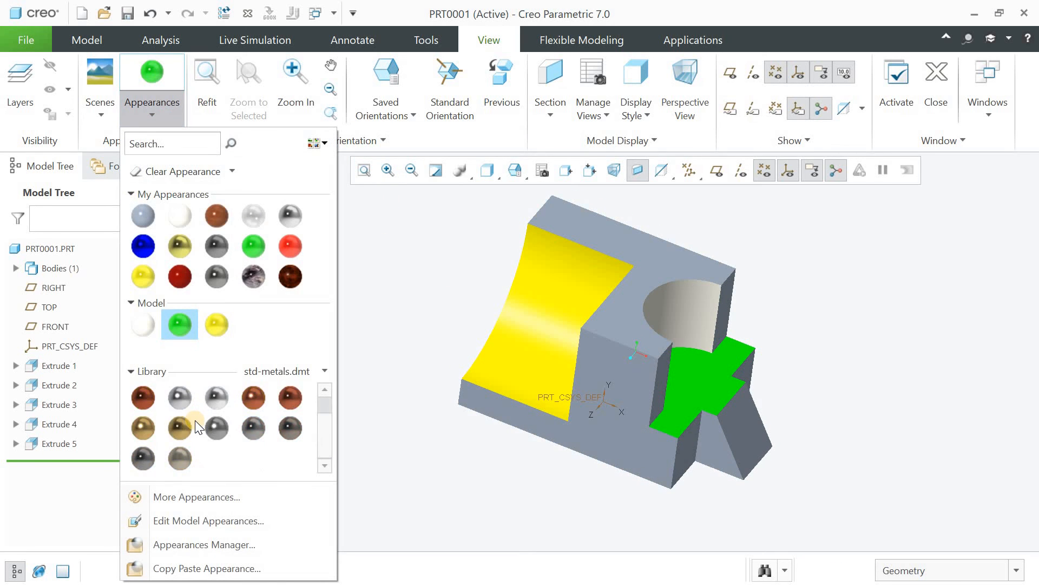
click(287, 247)
click(638, 249)
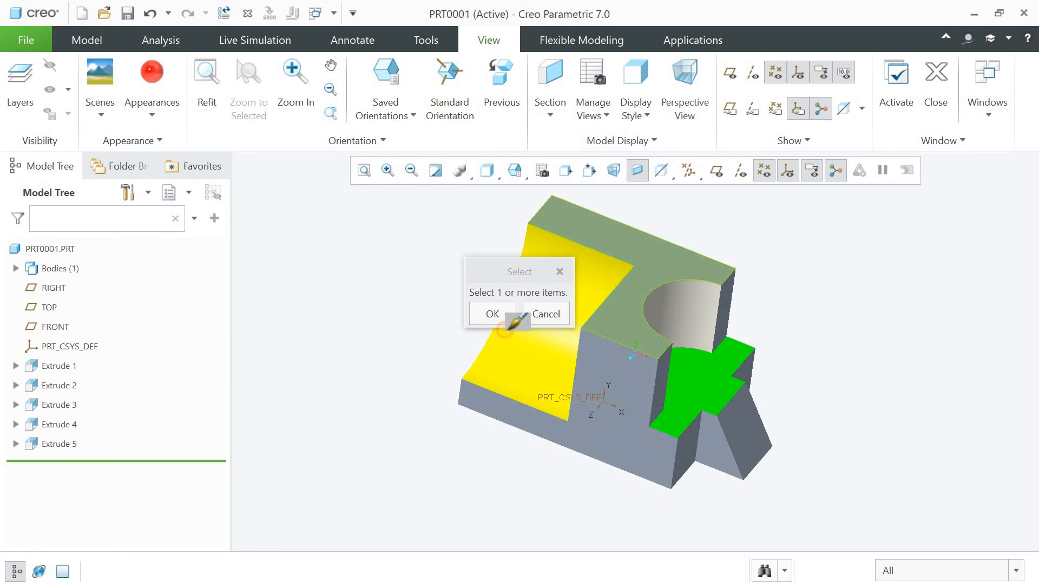
click(492, 314)
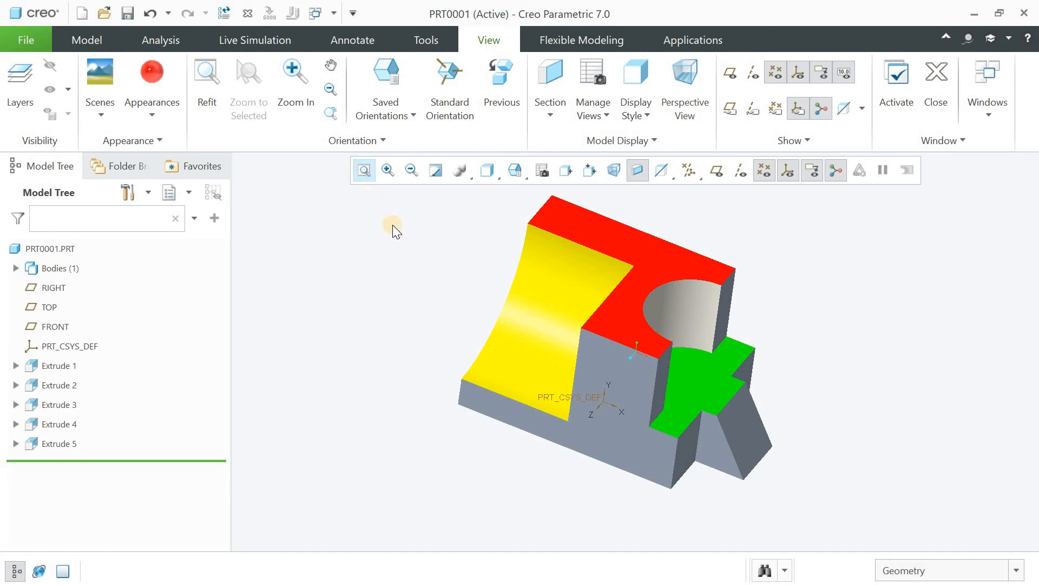
- Apply a dark brown appearance to the sloped face of the wedge-shaped rib
mouse_move(374, 241)
middle_down()
mouse_move(397, 230)
mouse_move(385, 230)
middle_up()
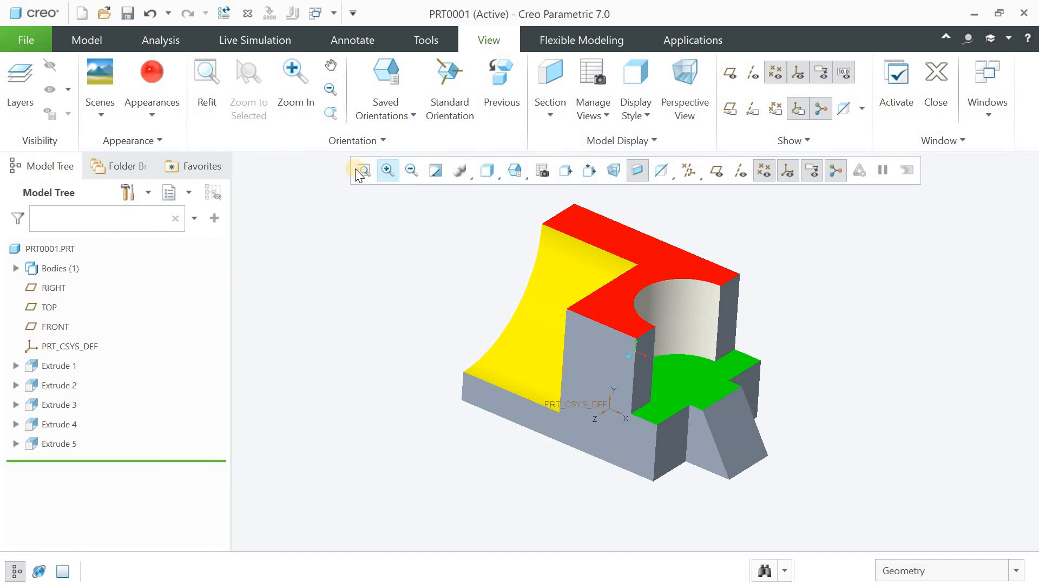
click(163, 122)
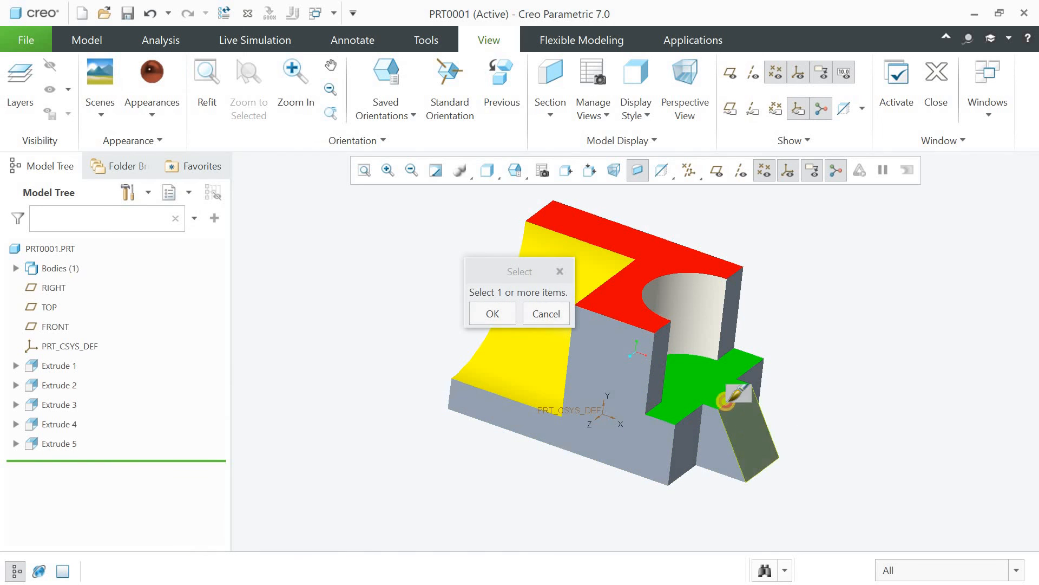
click(750, 433)
middle_click(414, 226)
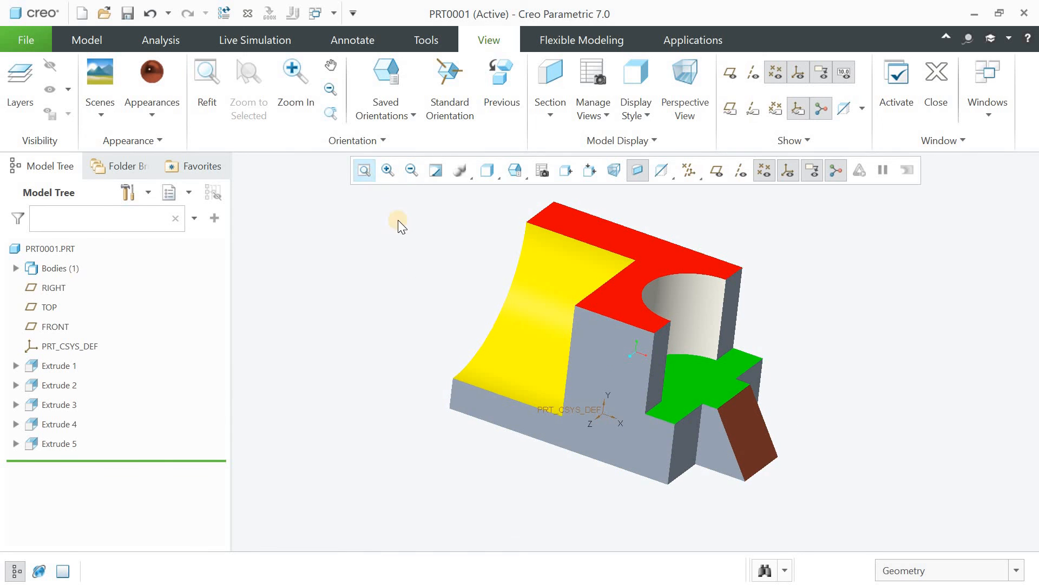
mouse_move(398, 220)
middle_down()
mouse_move(385, 250)
mouse_move(411, 229)
mouse_move(344, 190)
middle_up()
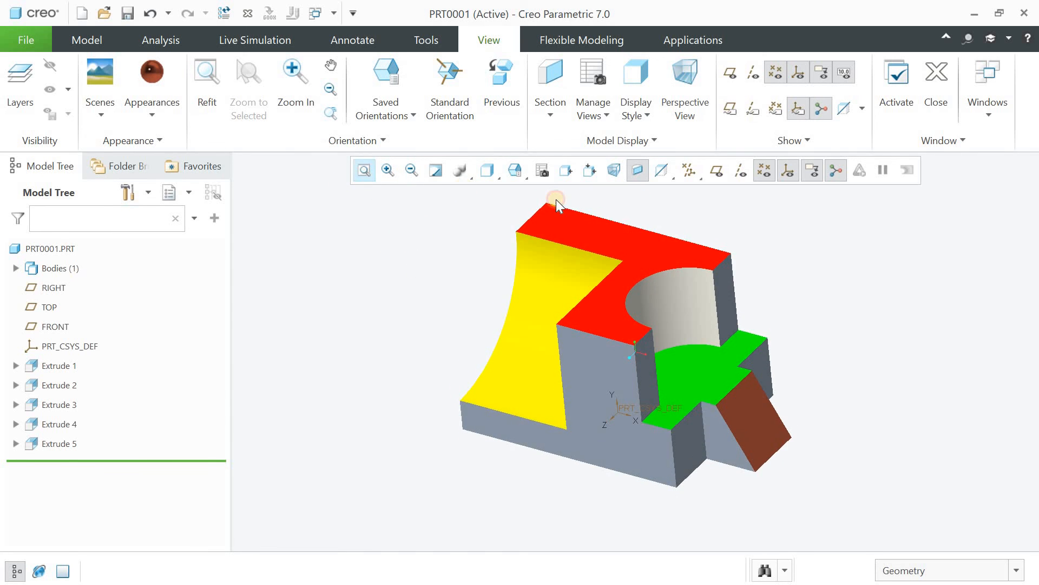